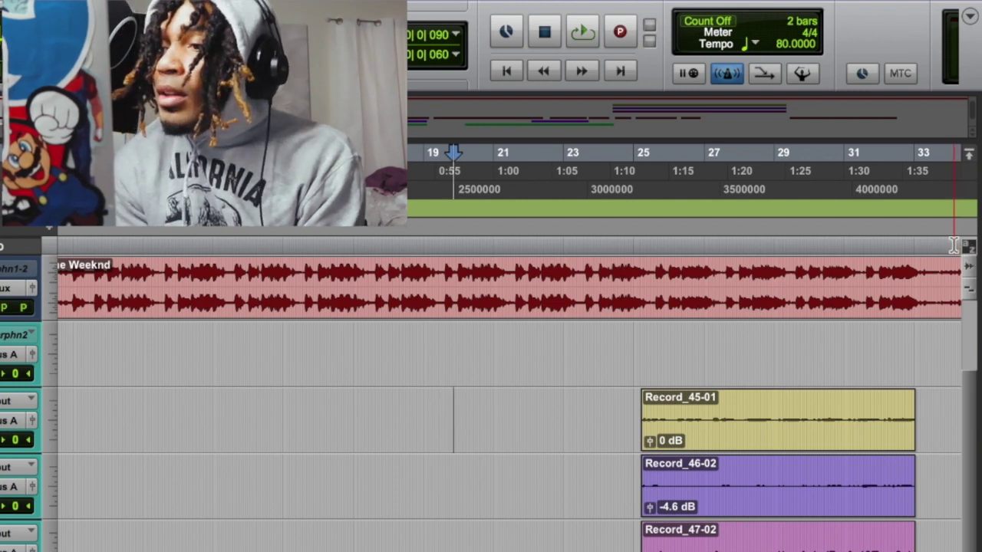
# Configure the first row of the New Tracks dialog as one stereo audio track
pyautogui.click(783, 333)
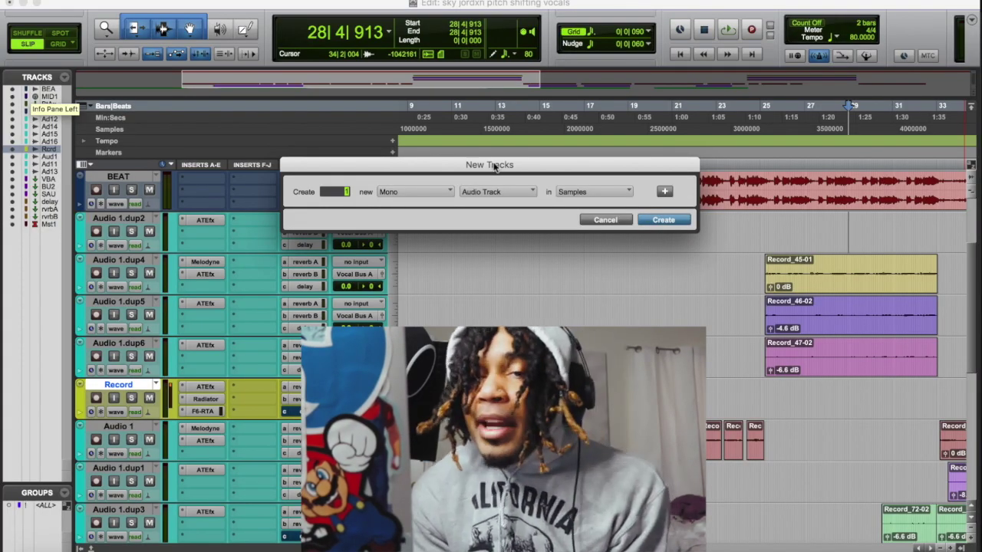
pyautogui.click(429, 194)
pyautogui.click(443, 186)
pyautogui.click(468, 192)
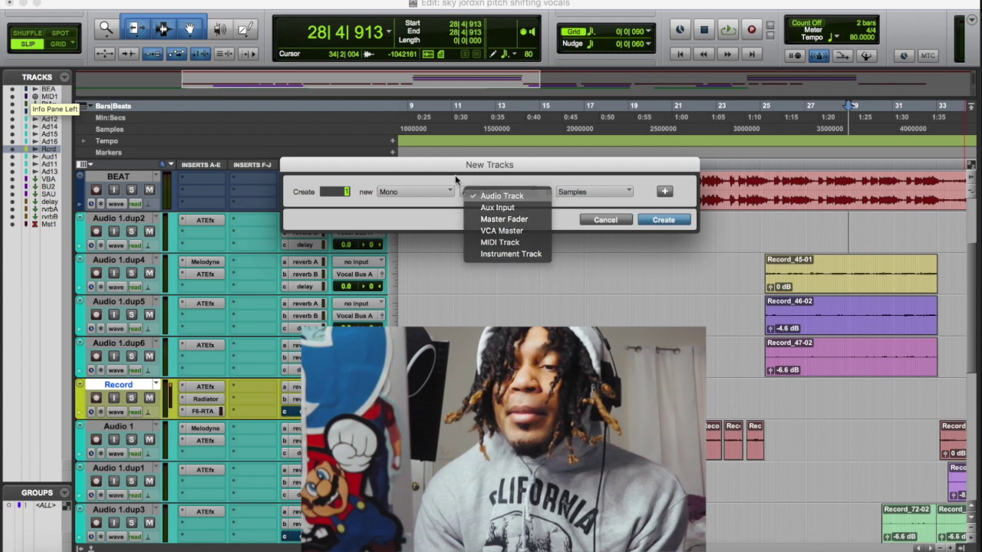
pyautogui.click(457, 182)
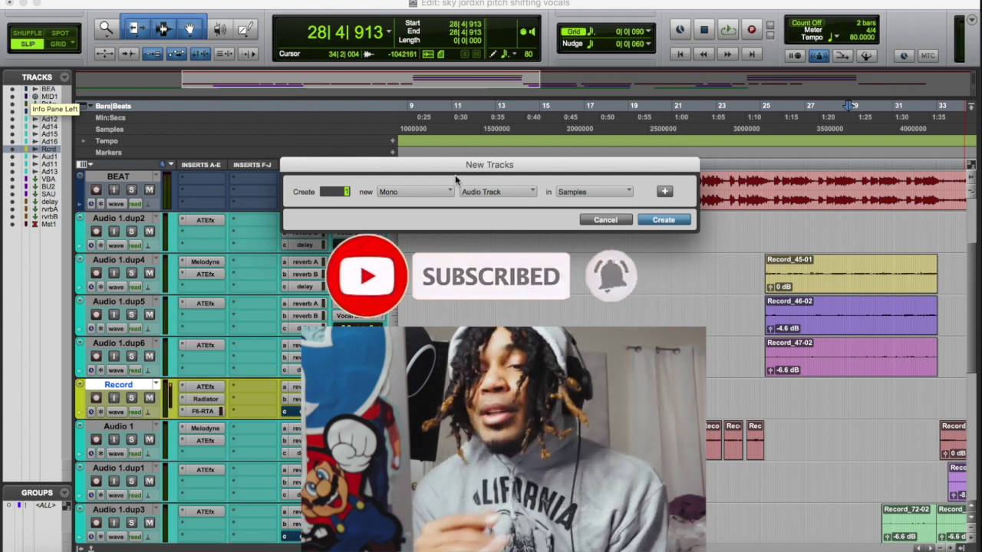
pyautogui.click(426, 192)
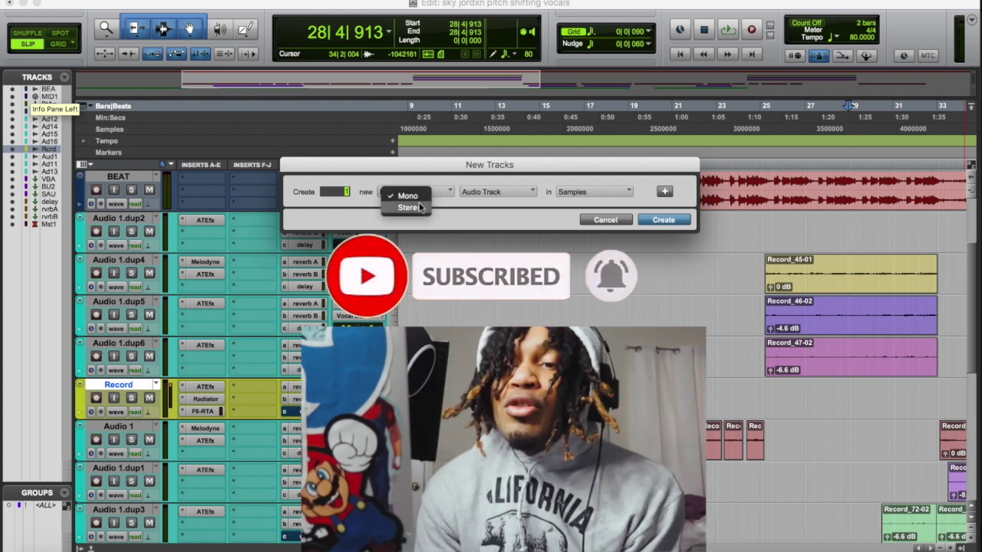
pyautogui.click(407, 196)
pyautogui.click(409, 193)
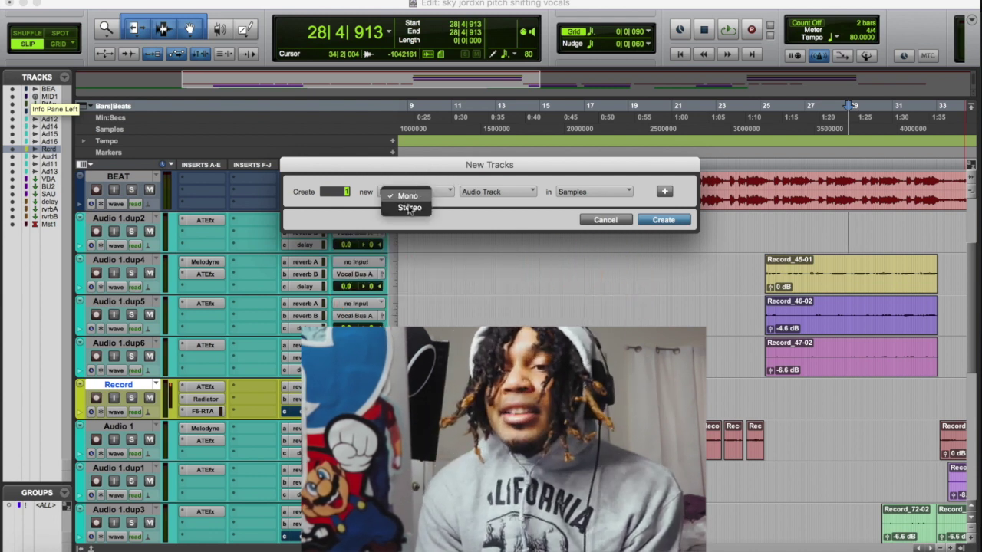
pyautogui.click(409, 208)
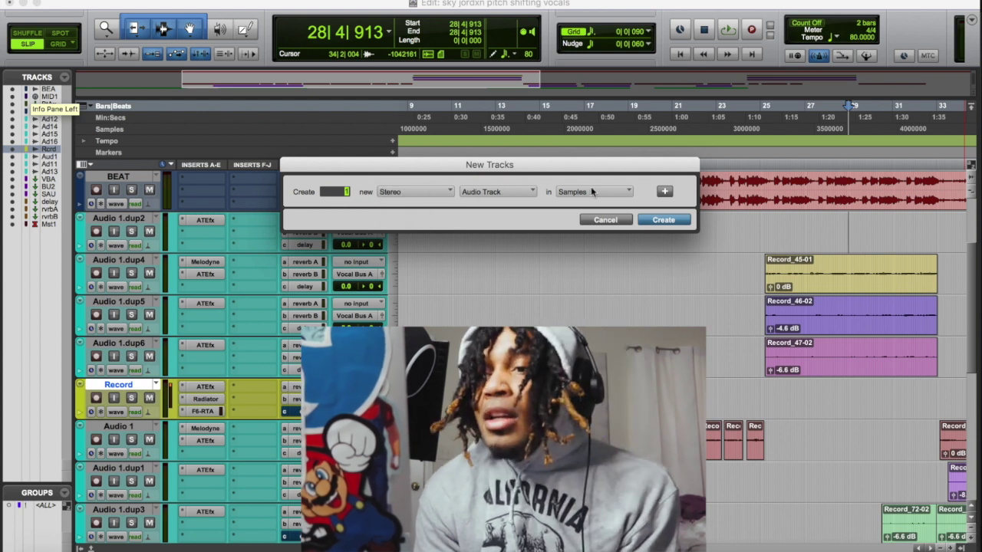
# Add a second new-track row in stereo format, choosing Aux Input and switching its type to Master Fader
pyautogui.click(666, 192)
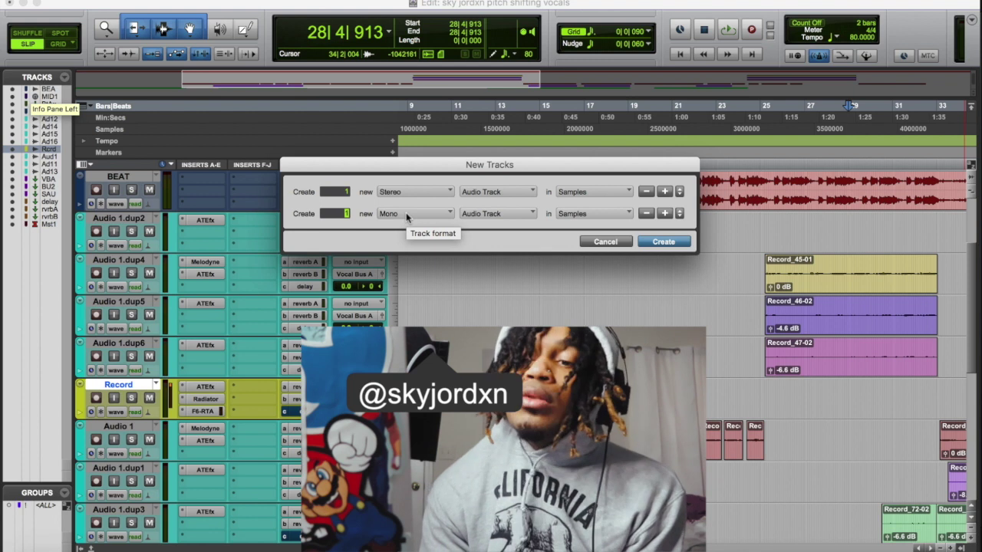
pyautogui.click(483, 215)
pyautogui.click(502, 230)
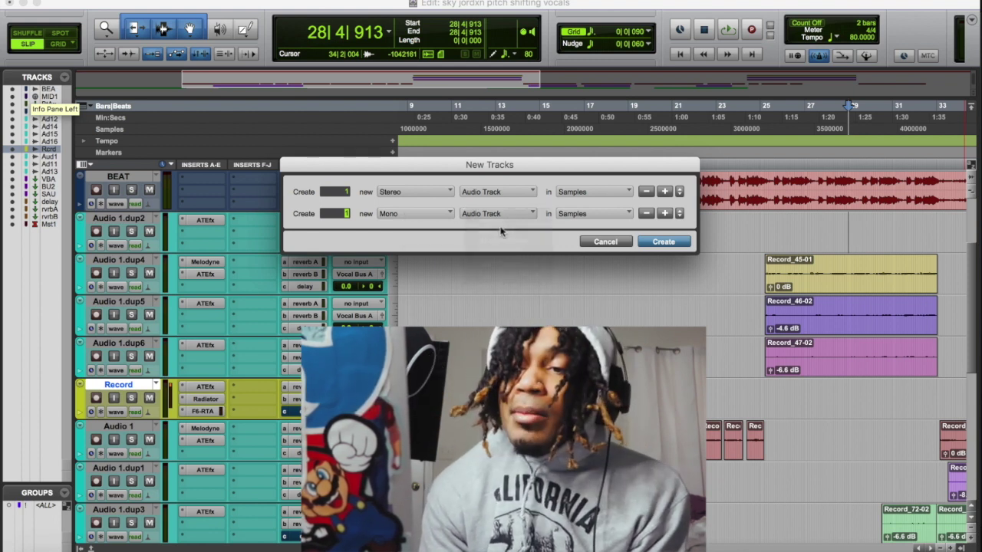
pyautogui.click(449, 215)
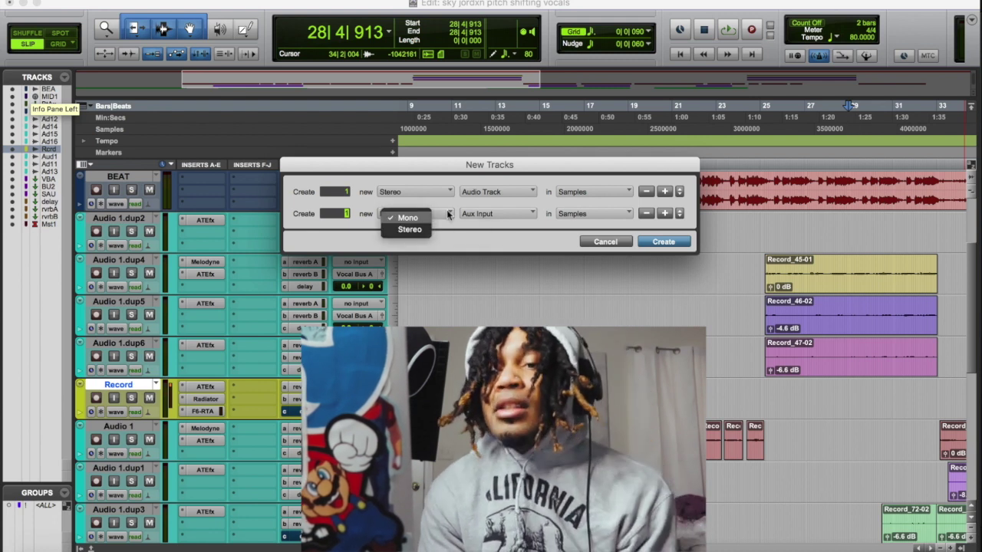
pyautogui.click(421, 230)
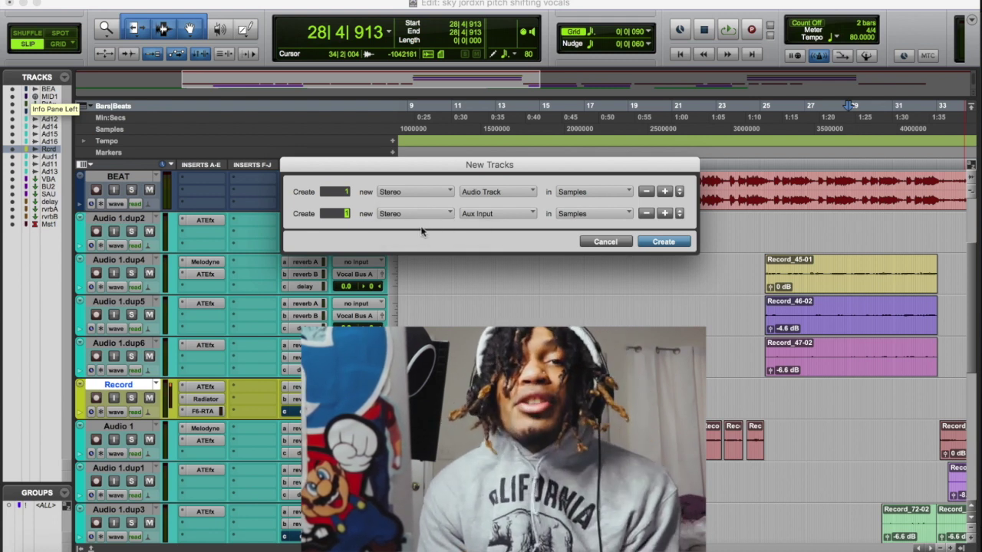
pyautogui.click(495, 214)
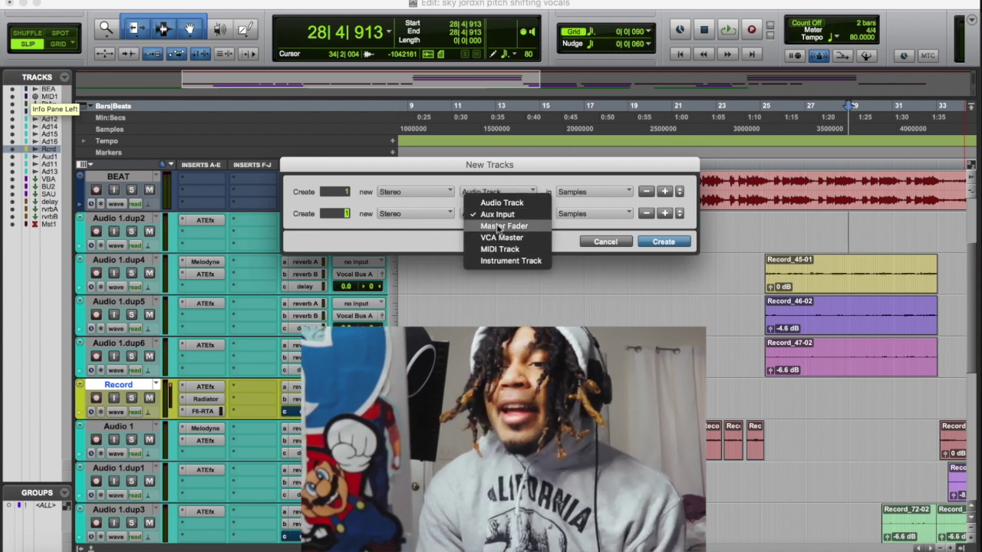
pyautogui.click(499, 227)
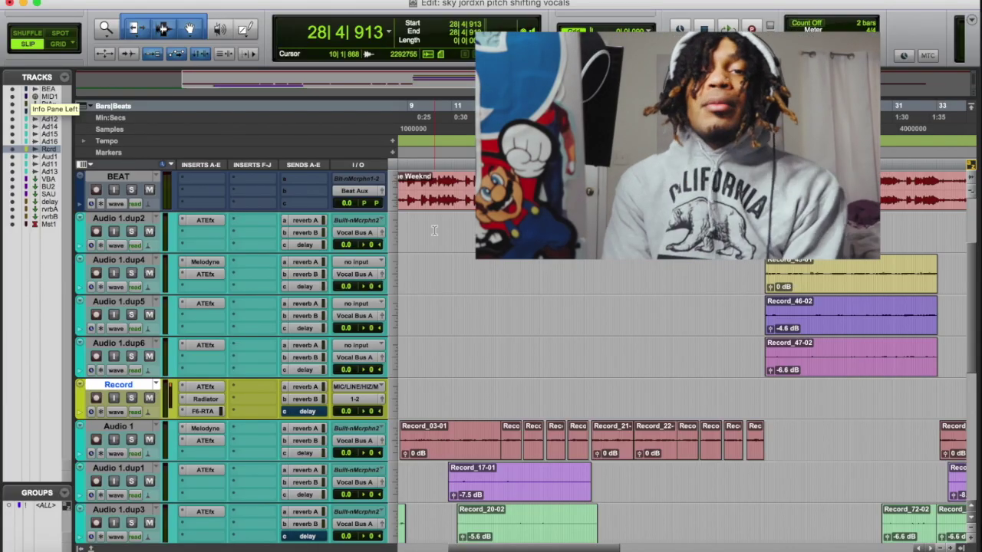
# Cycle the edit mode through Shuffle, Spot, Slip and Relative Grid, ending in absolute Grid mode
pyautogui.click(27, 33)
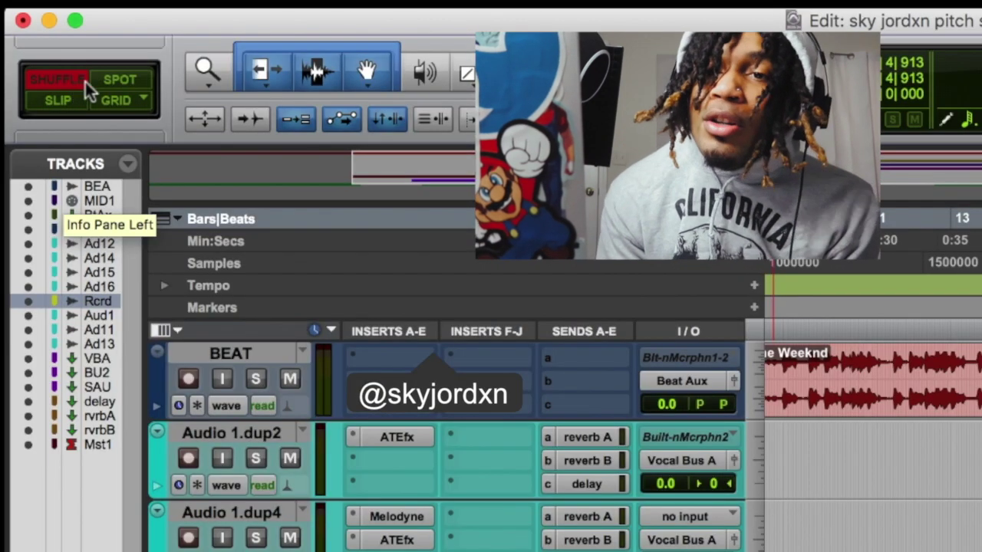
pyautogui.click(100, 79)
pyautogui.click(75, 102)
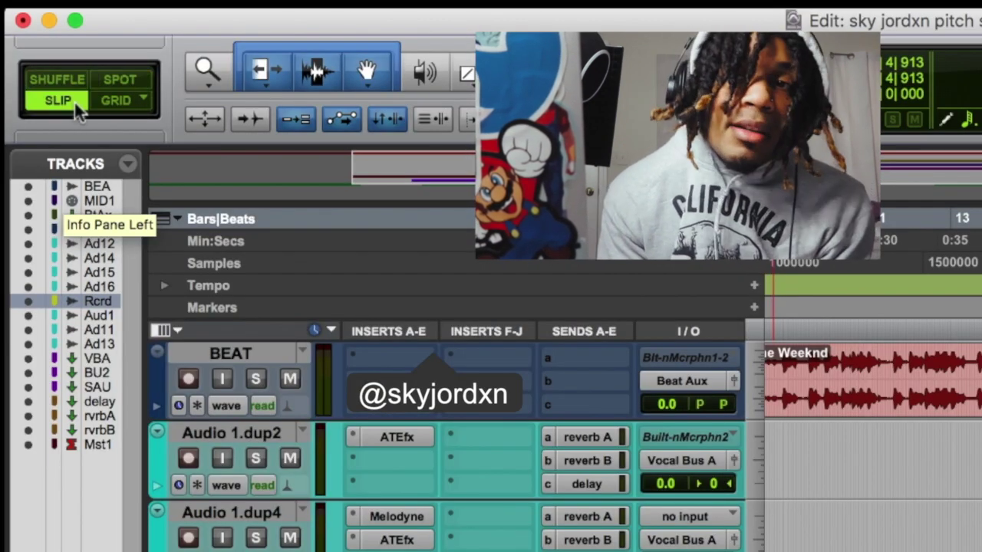
pyautogui.click(116, 100)
pyautogui.click(117, 100)
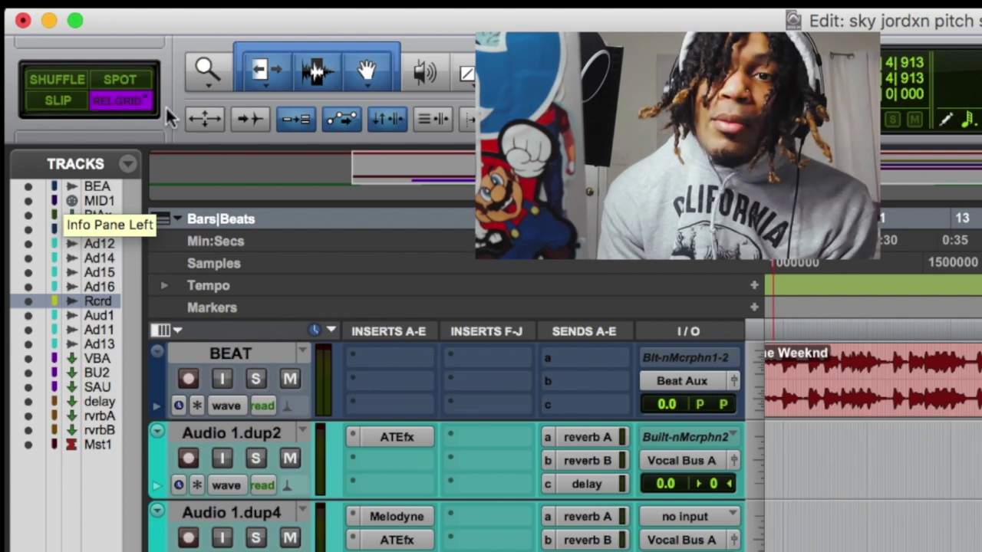
pyautogui.click(120, 100)
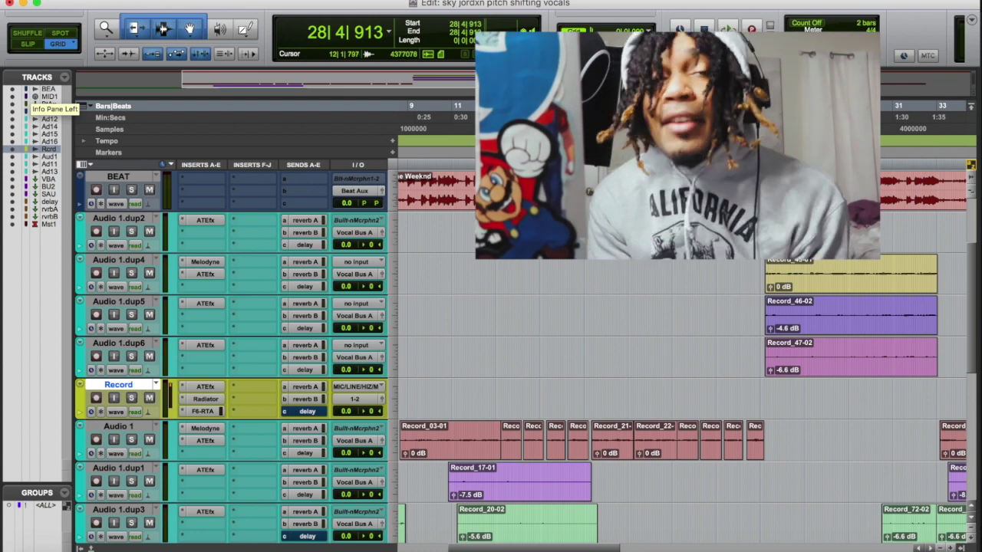
# Place the edit cursor on the Audio 1.dup4 track at grid positions 20|1|000 and 20|1|810
pyautogui.click(654, 267)
pyautogui.press('super+bracketright')
pyautogui.press('super+bracketright')
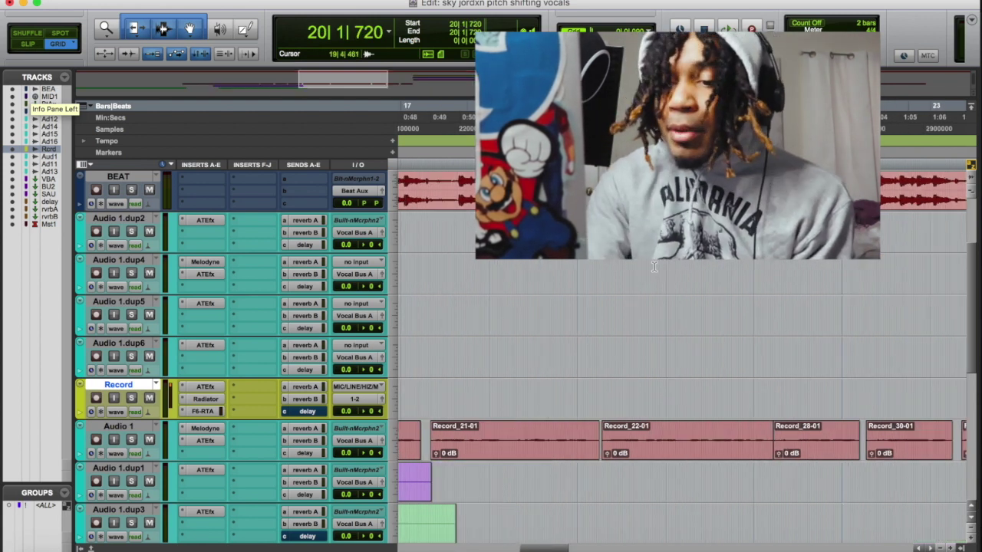
pyautogui.press('super+bracketright')
pyautogui.press('super+bracketright')
pyautogui.press('super+bracketright')
pyautogui.click(551, 270)
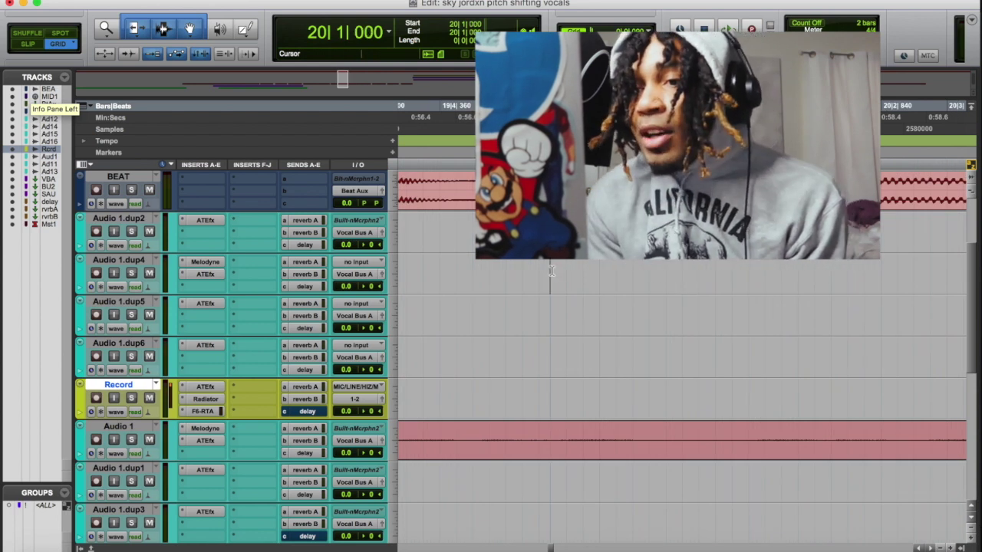
pyautogui.click(649, 270)
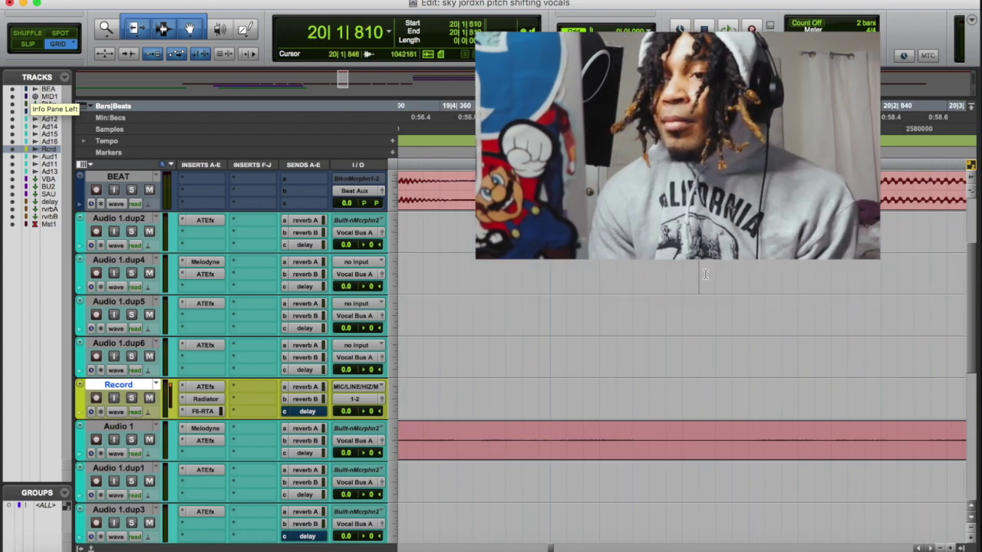
pyautogui.click(698, 269)
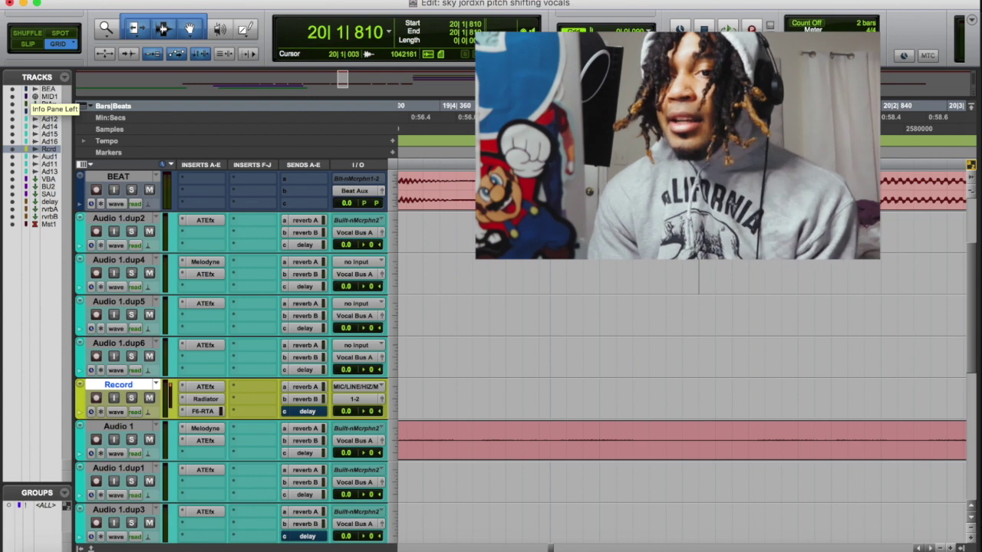
# Separate the end of the Record_22 clip on Audio 1 and move that piece to Audio 1.dup6 at 20|4|270
pyautogui.hscroll(5, 683, 346)
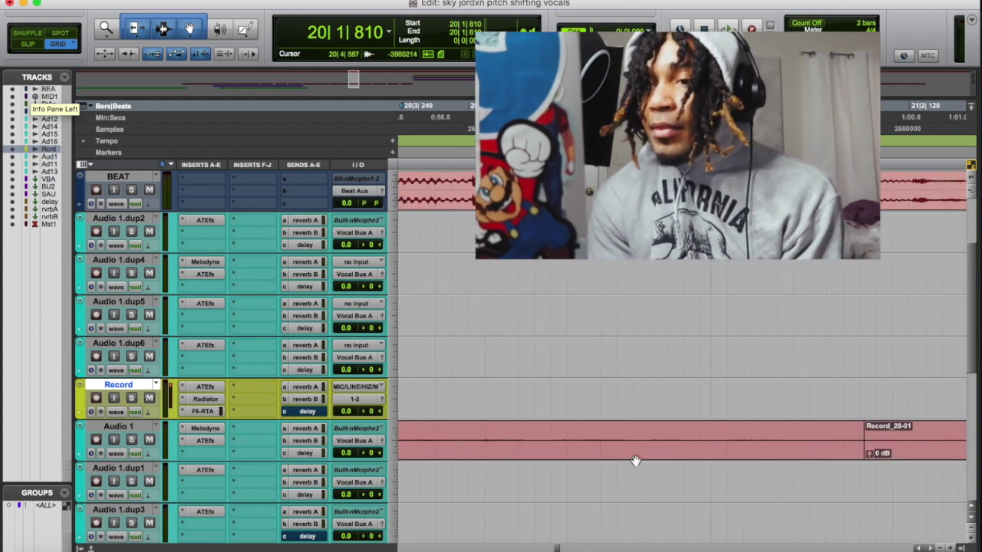
pyautogui.click(711, 437)
pyautogui.press('super+v')
pyautogui.moveTo(826, 448); pyautogui.dragTo(688, 375)
# Switch to Shuffle mode, try repositioning the separated clip on Audio 1.dup6, and undo the move
pyautogui.press('F1')
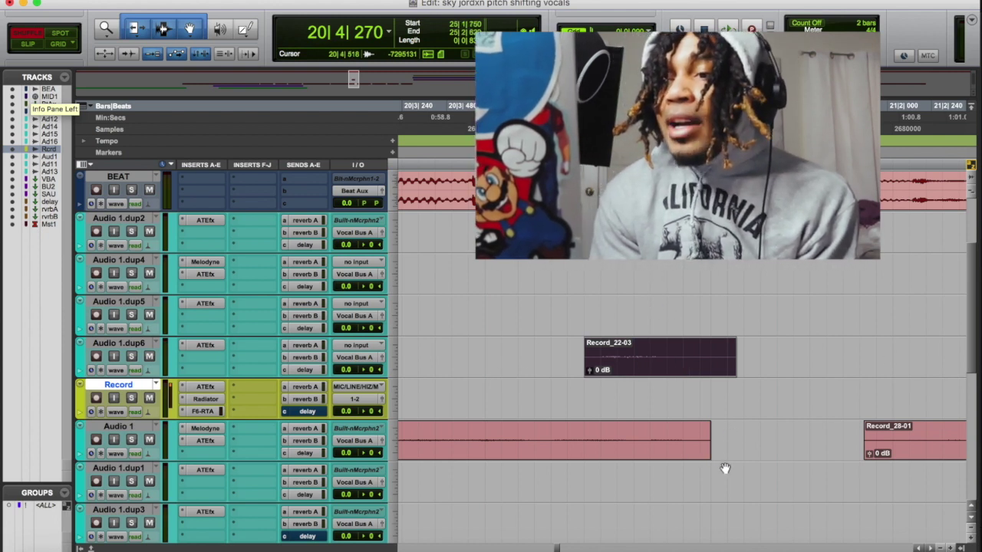
pyautogui.click(765, 428)
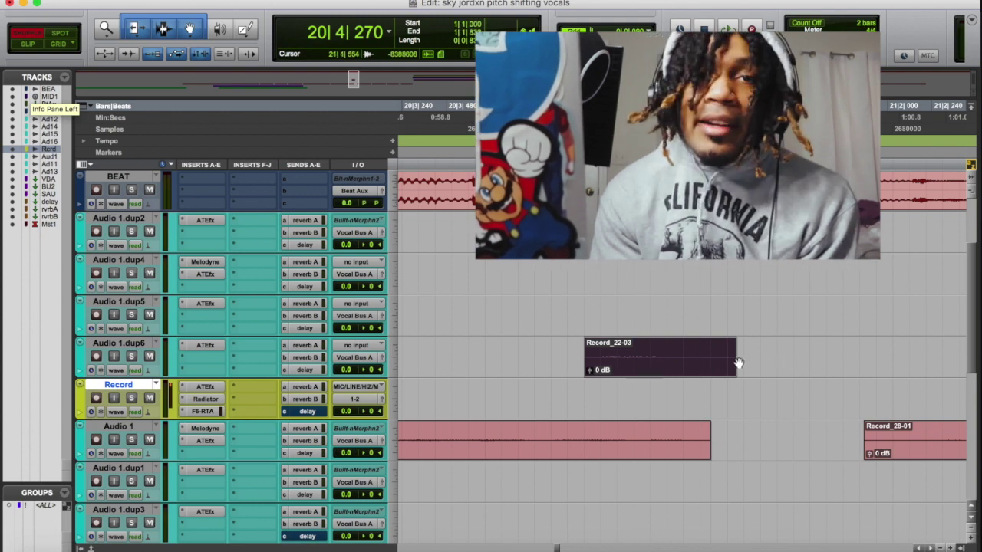
pyautogui.press('super+z')
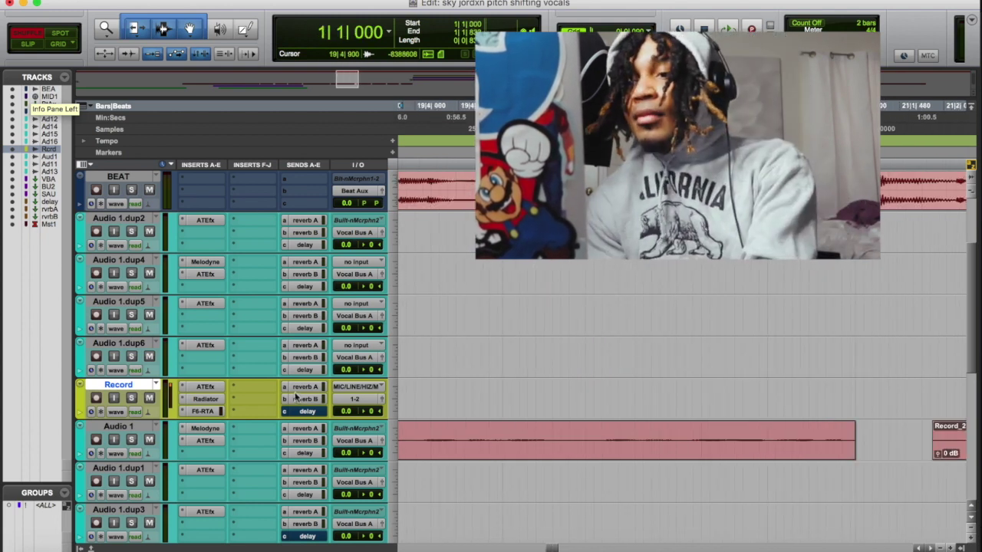
pyautogui.press('super+z')
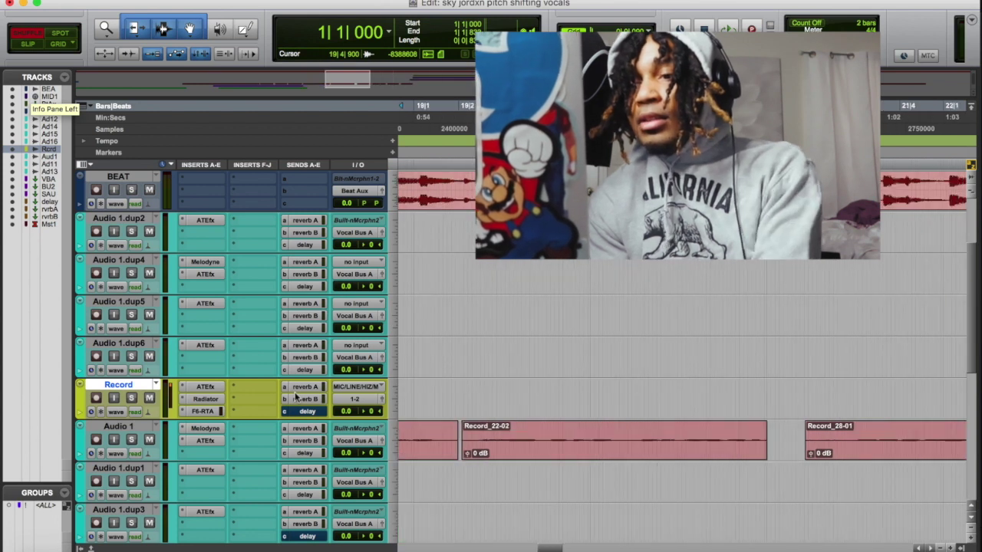
pyautogui.press('super+shift+z')
# Move the separated clip to the Record track at 20|4|790 in Slip mode, and open its placement settings in Spot mode
pyautogui.click(36, 45)
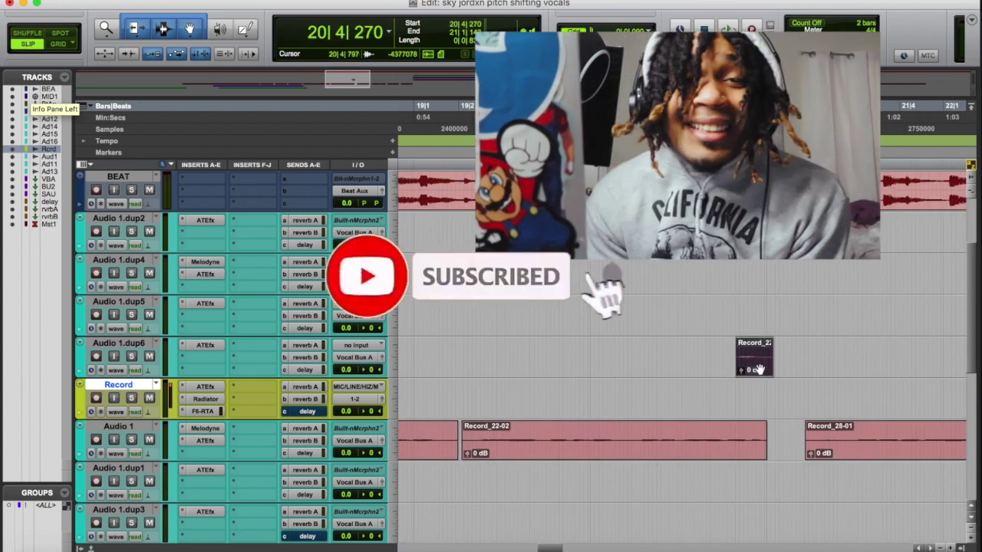
pyautogui.moveTo(765, 368); pyautogui.dragTo(538, 399)
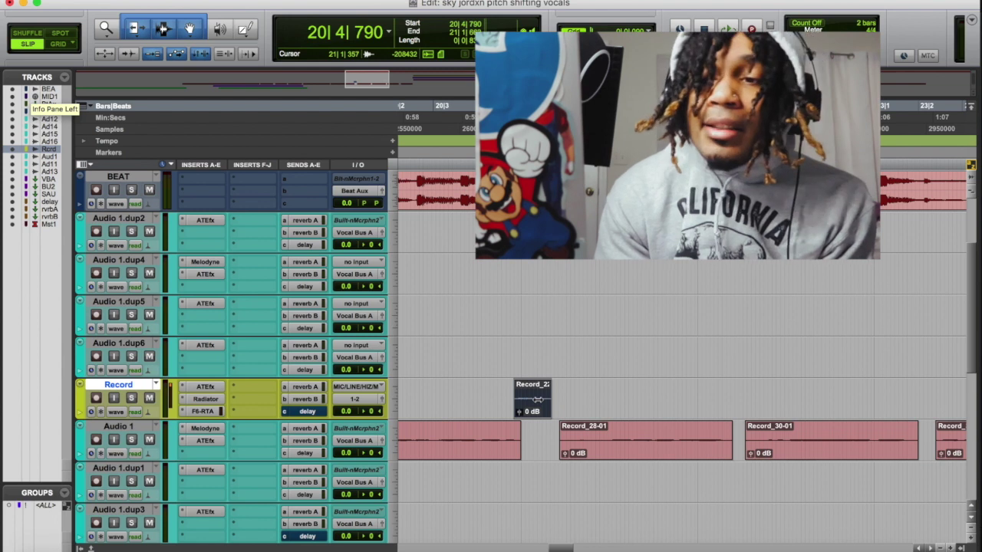
pyautogui.click(60, 32)
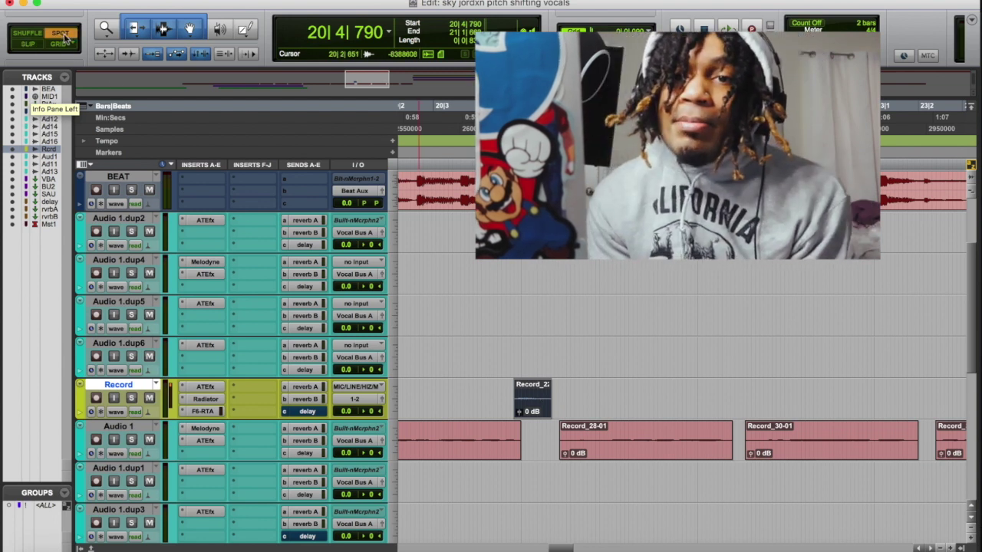
pyautogui.click(532, 397)
pyautogui.moveTo(520, 116); pyautogui.dragTo(610, 121)
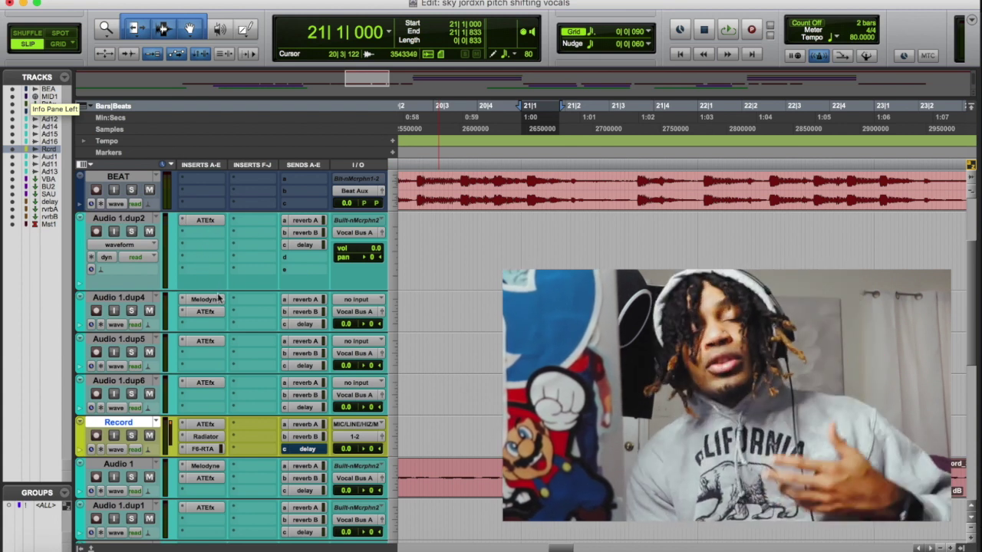
# Create a stereo aux input track named "reverb 34" with samples time base from send E on the Audio 1.dup2 track
pyautogui.click(307, 273)
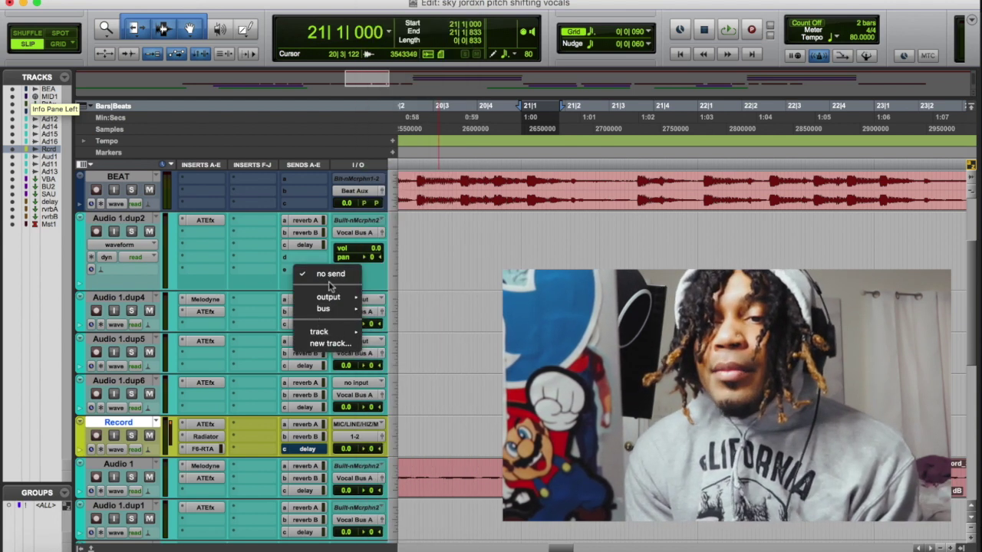
pyautogui.click(328, 344)
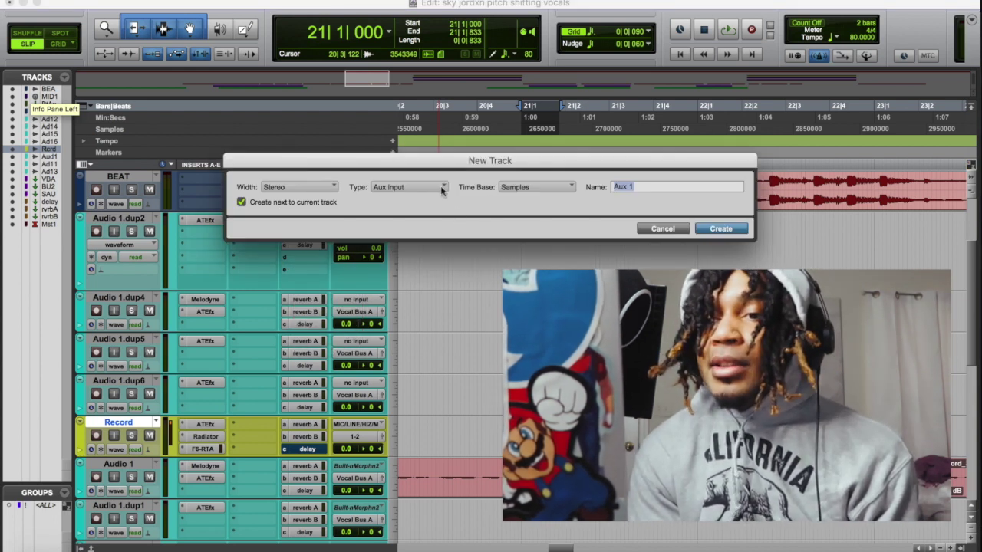
pyautogui.click(414, 192)
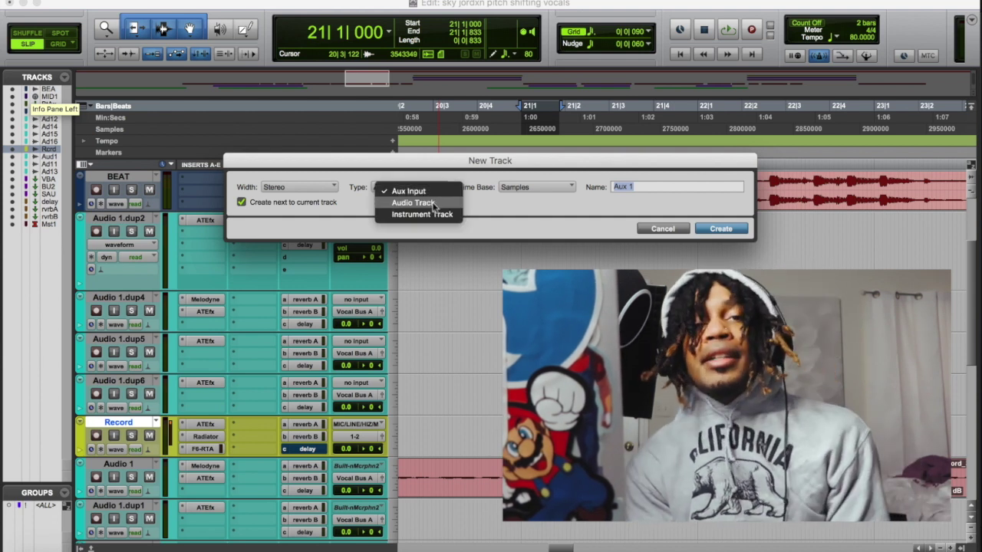
pyautogui.click(419, 188)
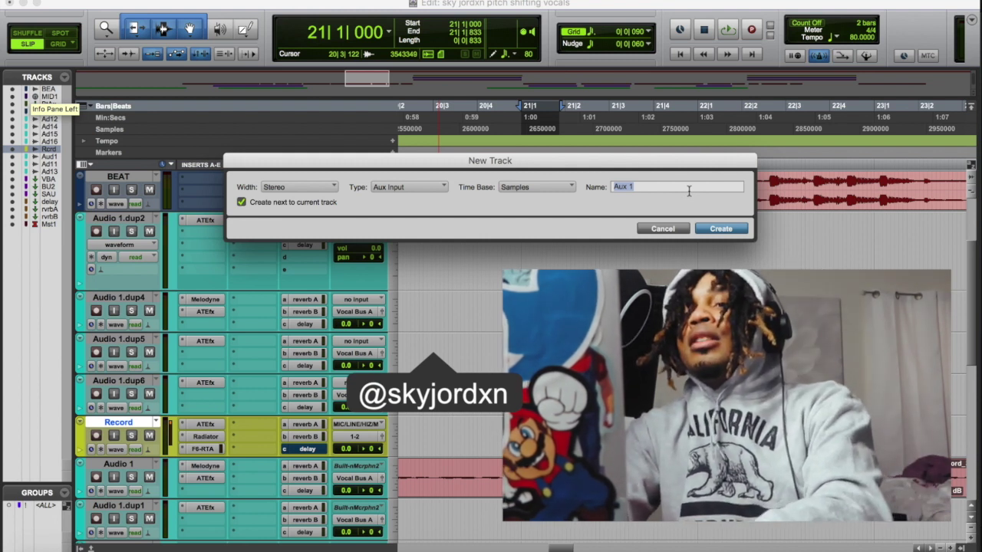
pyautogui.write('reverb')
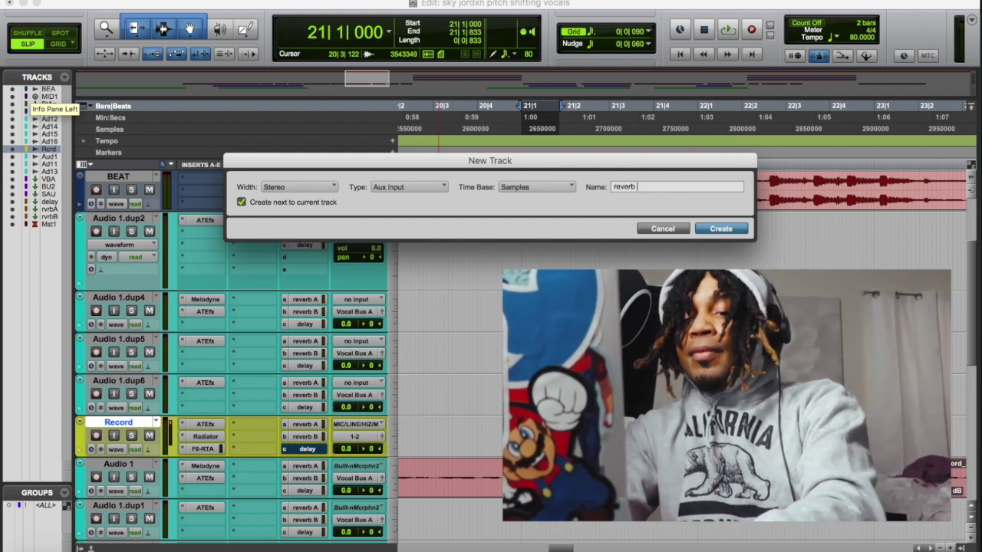
pyautogui.write(' 34')
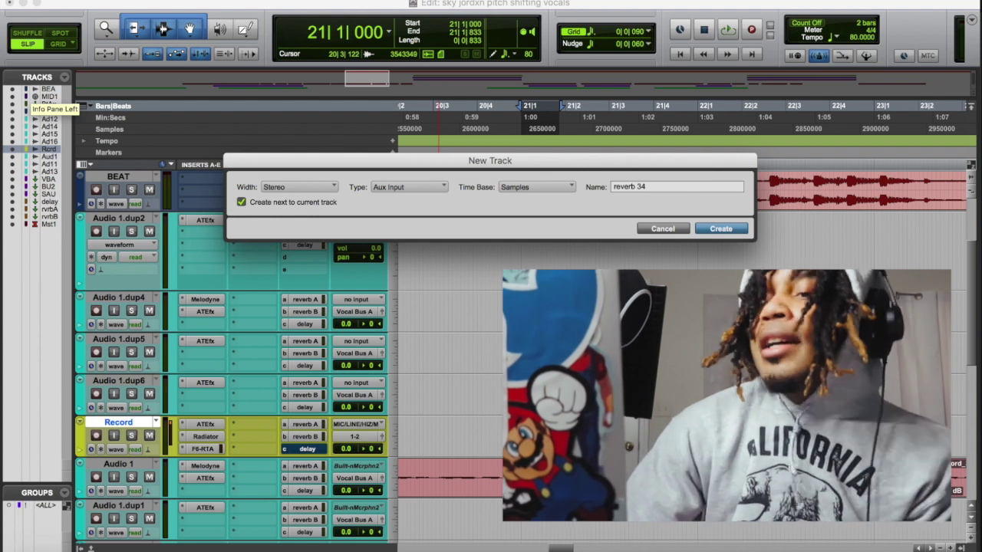
pyautogui.press('Return')
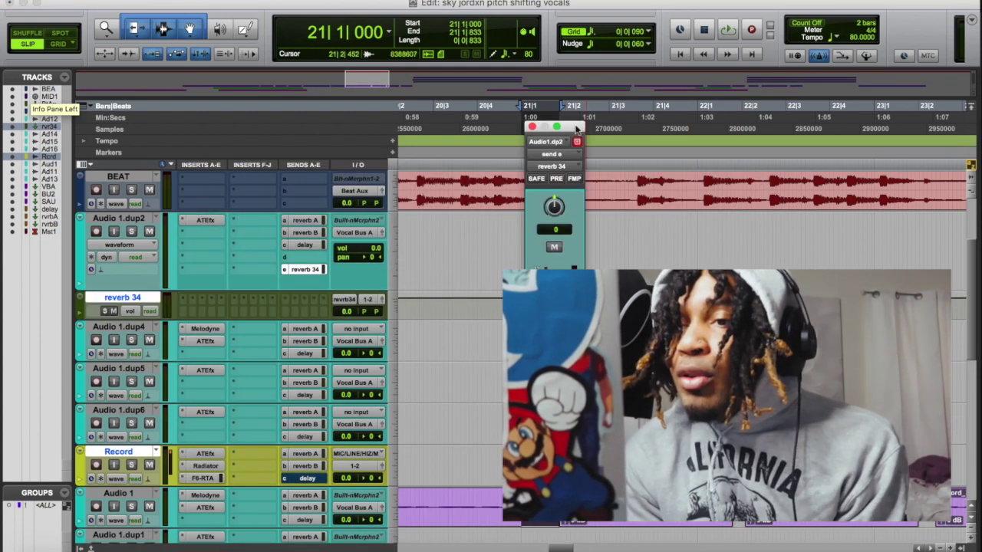
# Enable PRE and FMP on Audio 1.dup2's send to reverb 34, and increase the height of the reverb 34 track
pyautogui.moveTo(576, 129); pyautogui.dragTo(623, 126)
pyautogui.click(604, 177)
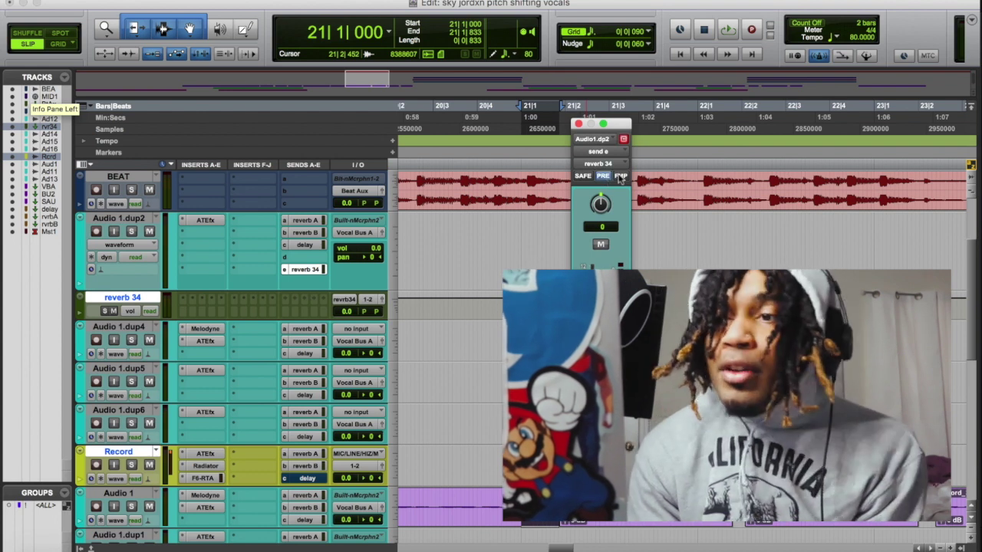
pyautogui.click(620, 176)
pyautogui.click(583, 178)
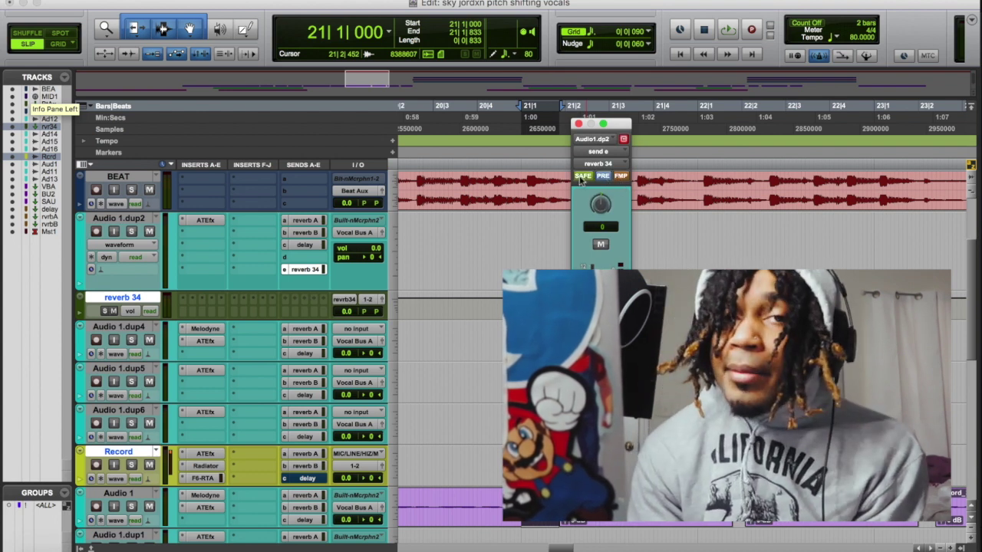
pyautogui.click(583, 178)
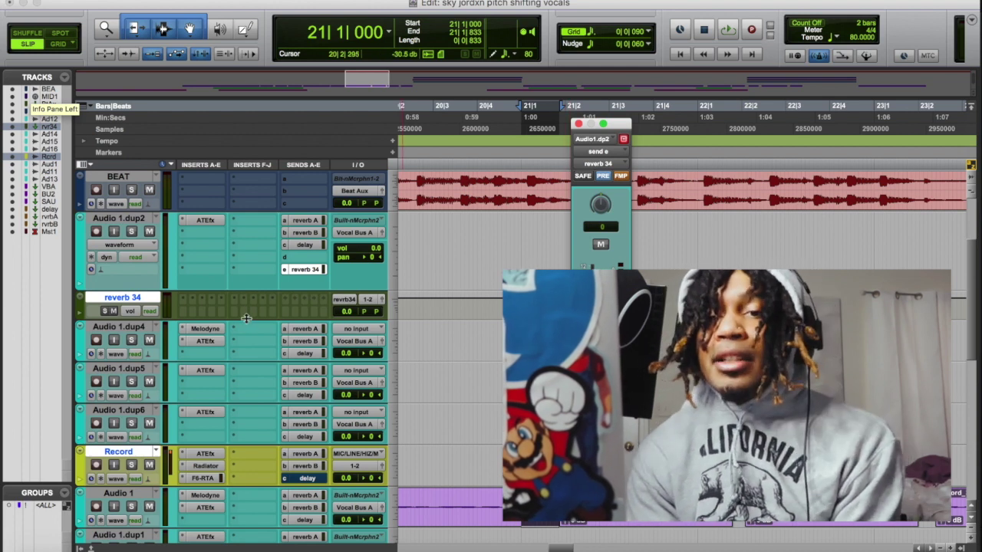
pyautogui.moveTo(246, 317); pyautogui.dragTo(246, 372)
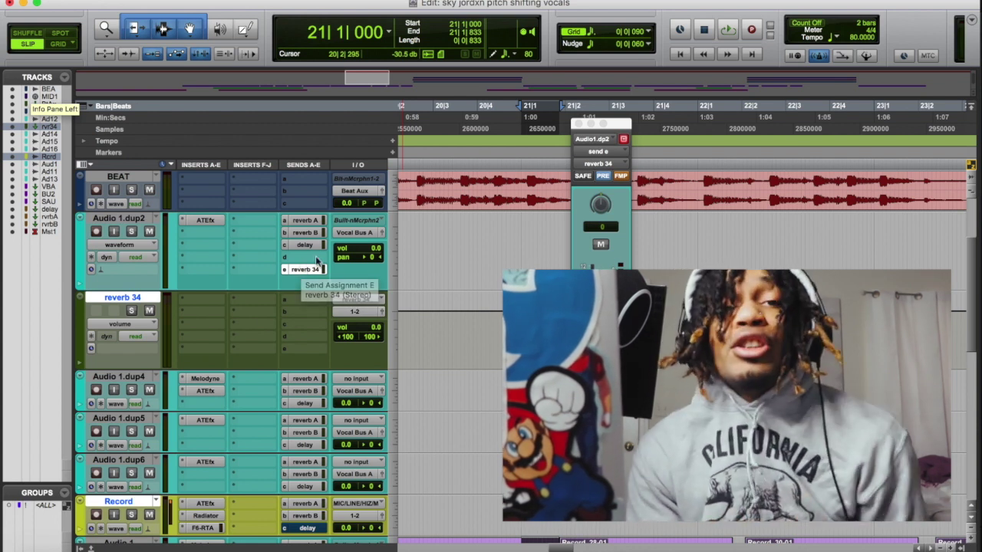
pyautogui.click(579, 124)
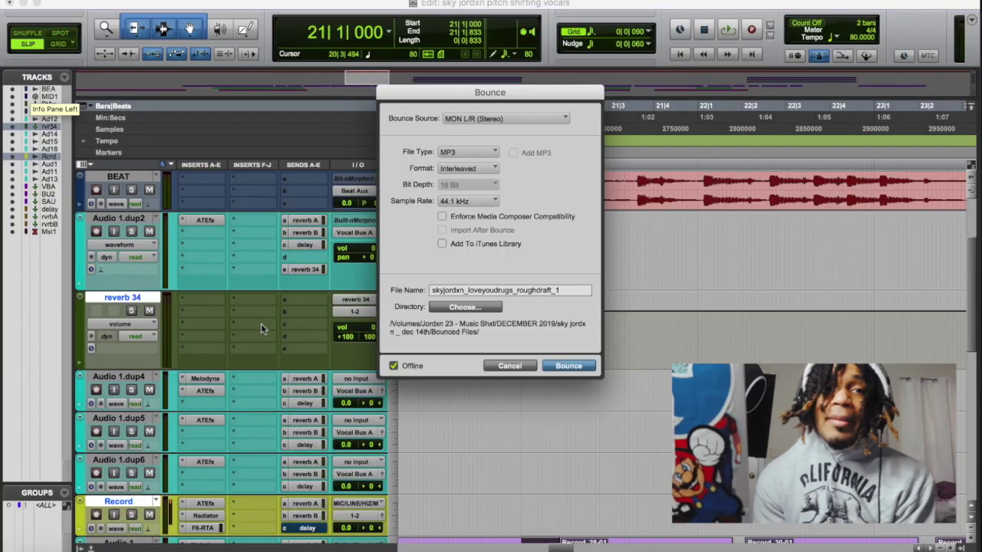
# Try the Multiple mono bounce format, restore Interleaved, and check the file types while keeping MP3
pyautogui.click(466, 172)
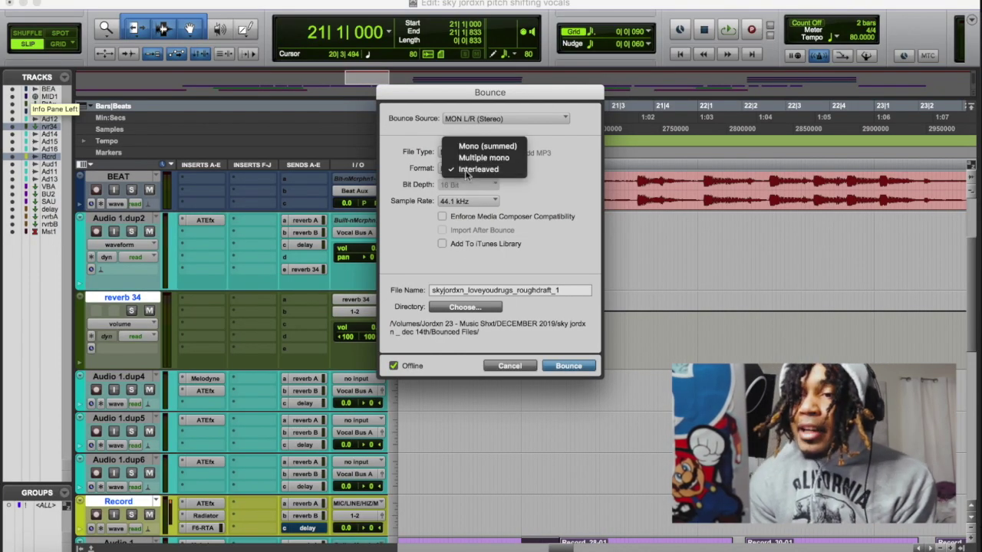
pyautogui.click(495, 158)
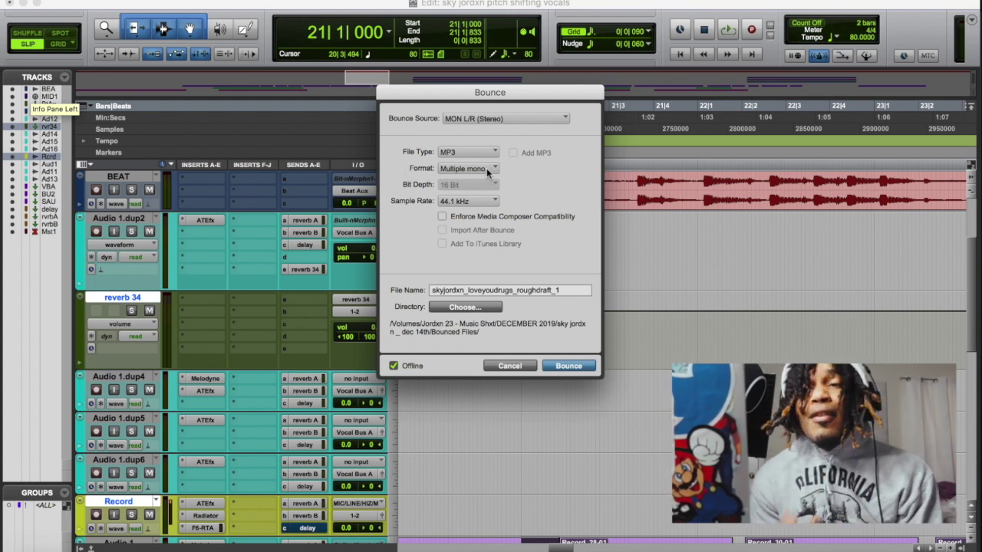
pyautogui.click(488, 171)
pyautogui.click(493, 182)
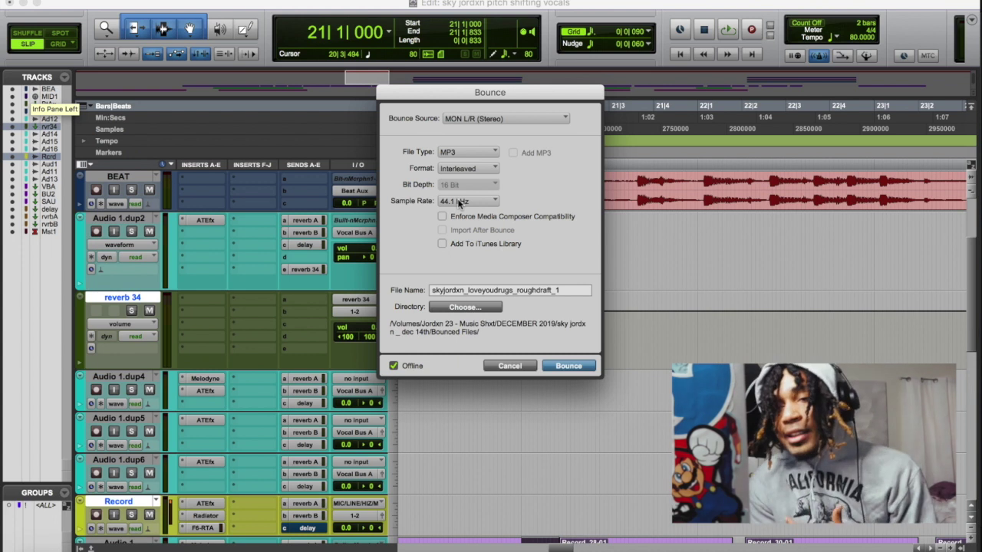
pyautogui.click(465, 153)
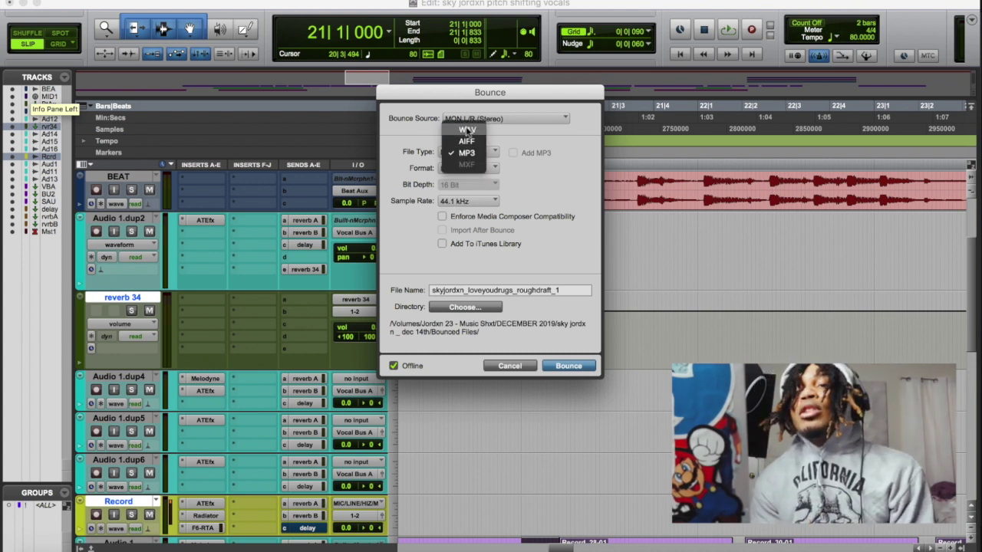
pyautogui.click(468, 153)
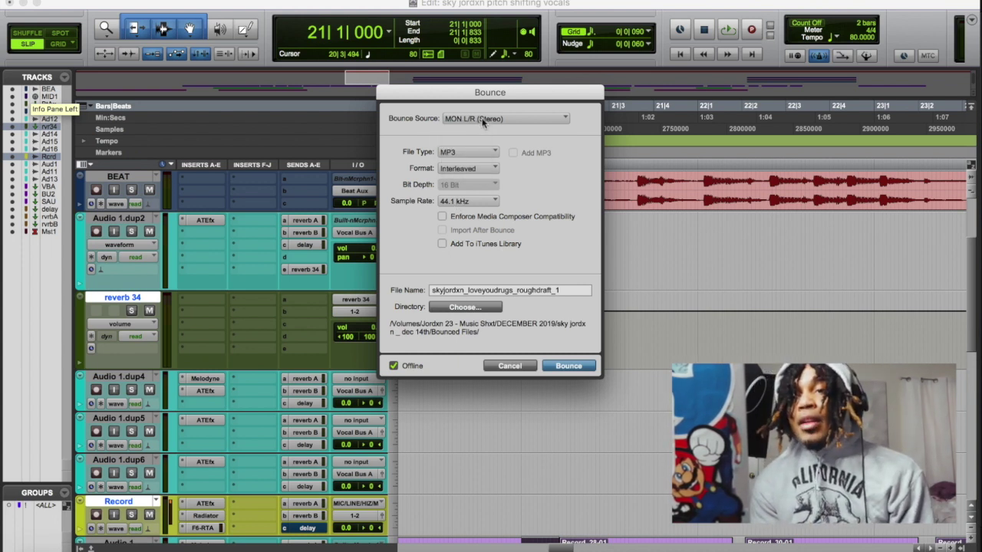
# Look through the bounce source choices, including the list of available buses, without changing the source
pyautogui.click(483, 121)
pyautogui.moveTo(482, 94)
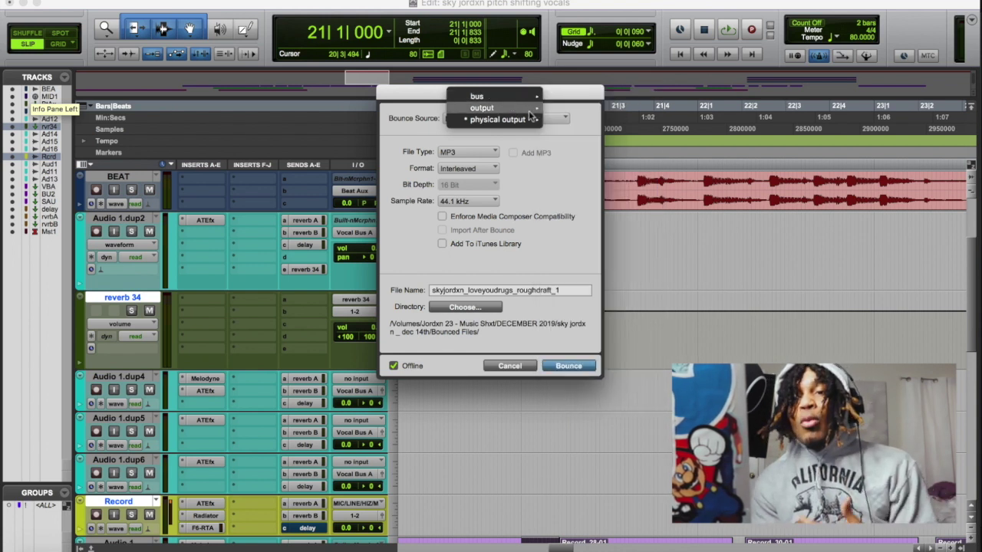
pyautogui.click(582, 123)
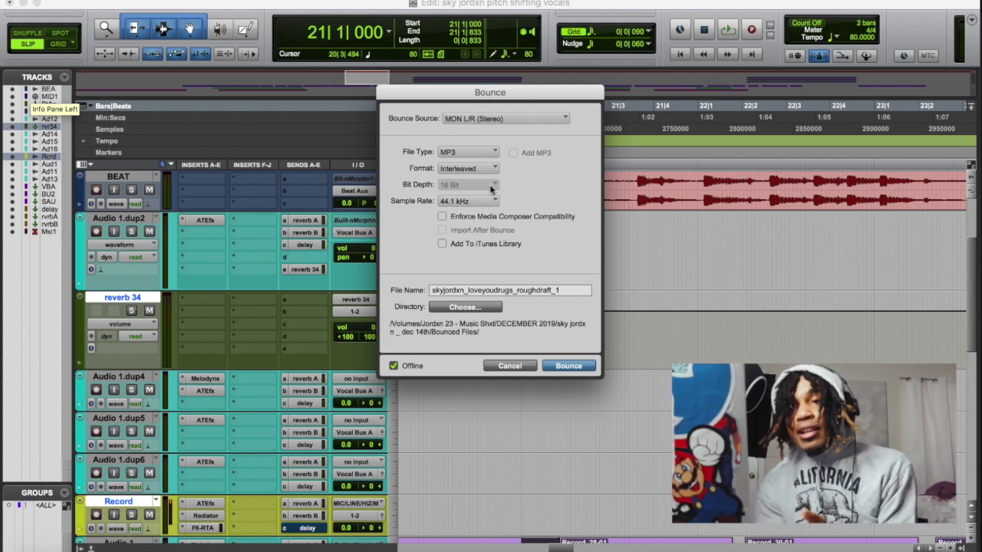
pyautogui.click(493, 120)
pyautogui.moveTo(516, 98)
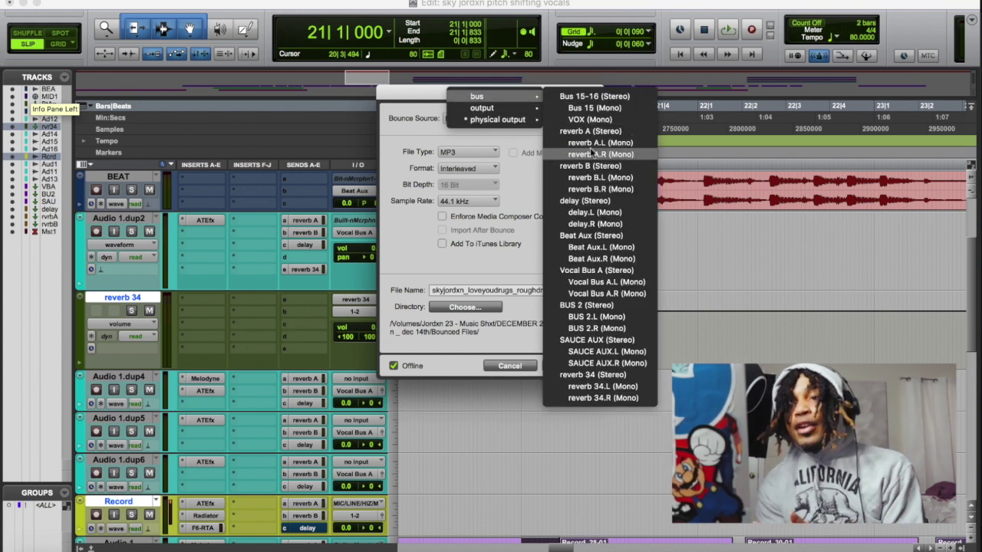
pyautogui.click(531, 178)
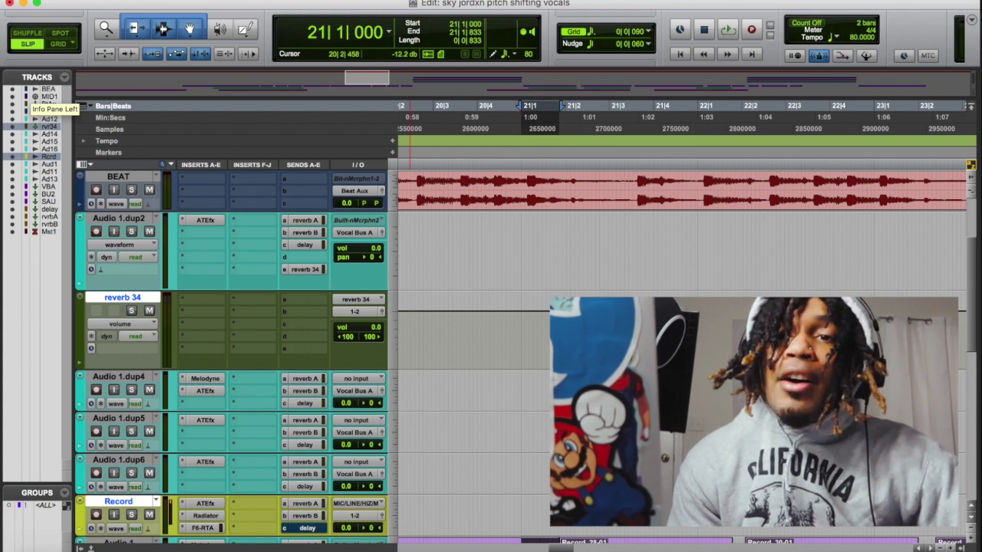
# Save the session as a template installed in the system, adding a new category named RECORDING TEMPS
pyautogui.click(103, 1)
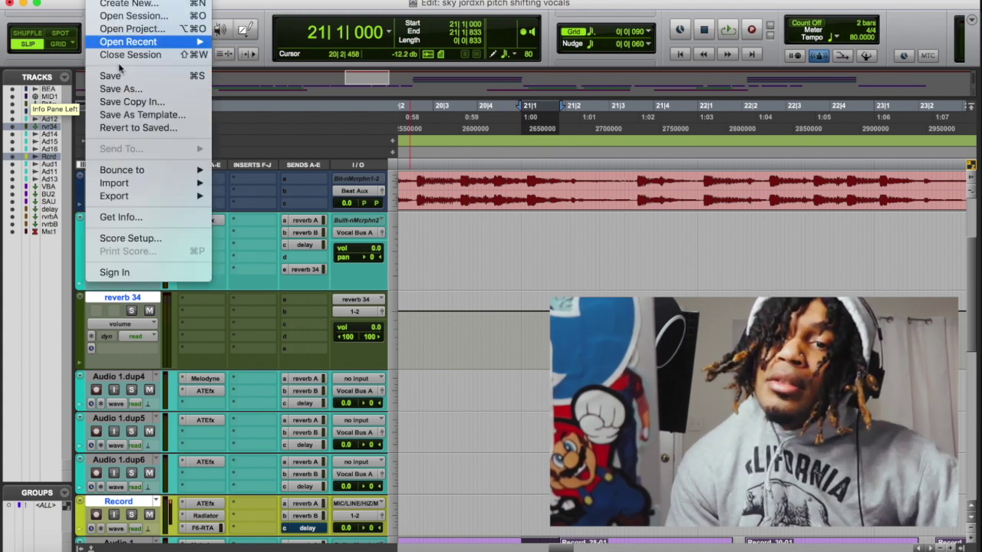
pyautogui.click(143, 114)
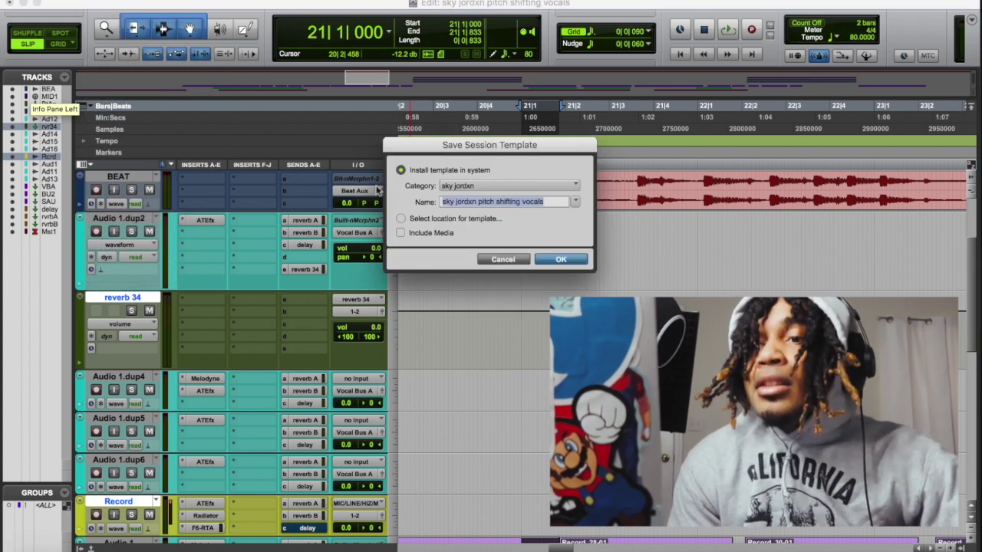
pyautogui.click(480, 191)
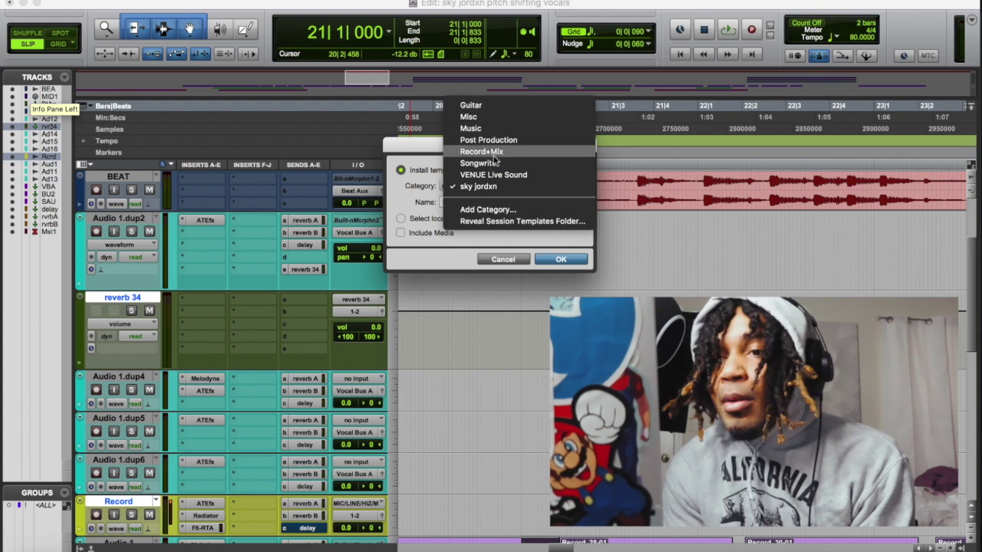
pyautogui.click(495, 212)
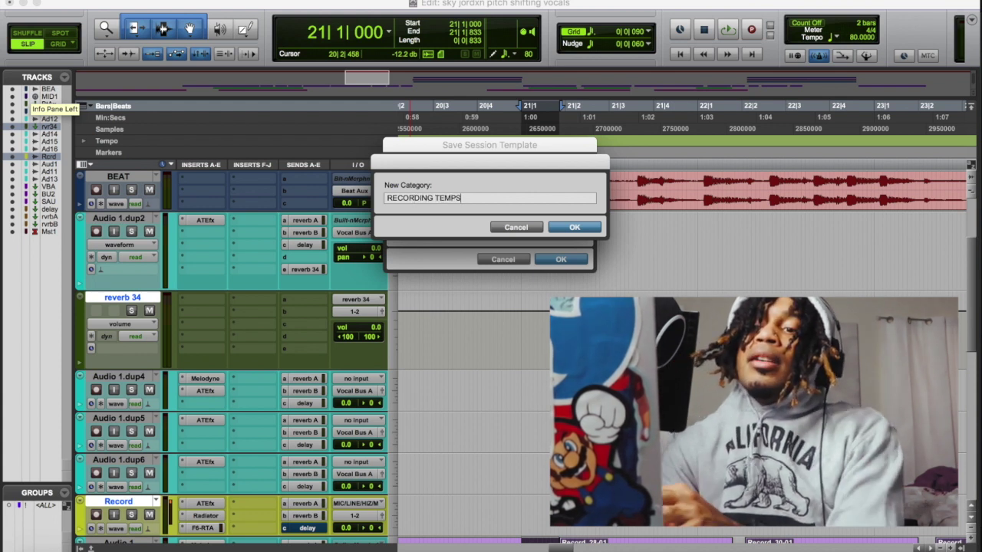
pyautogui.press('Return')
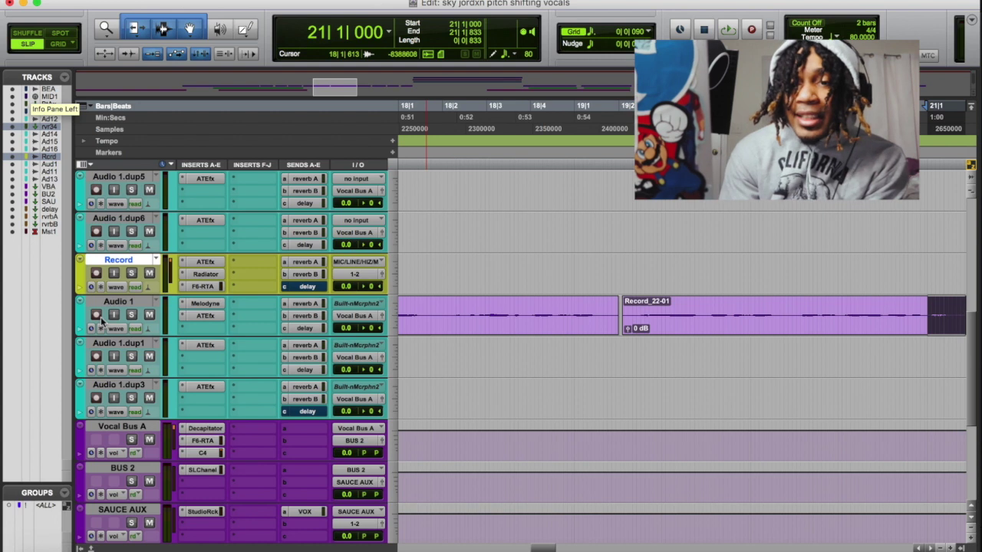
# Set the default clip color coding to Track Color in the display preferences
pyautogui.click(486, 326)
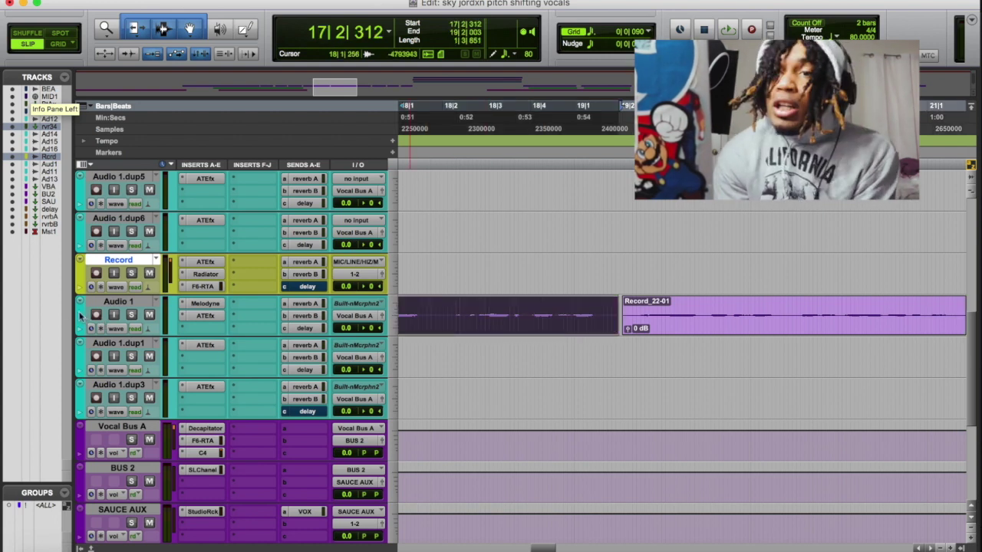
pyautogui.click(57, 0)
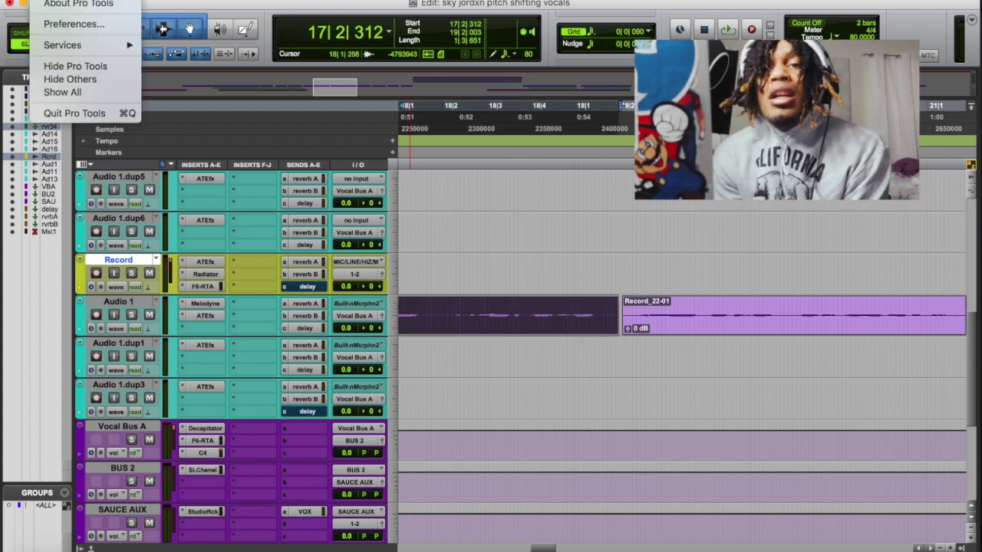
pyautogui.click(73, 25)
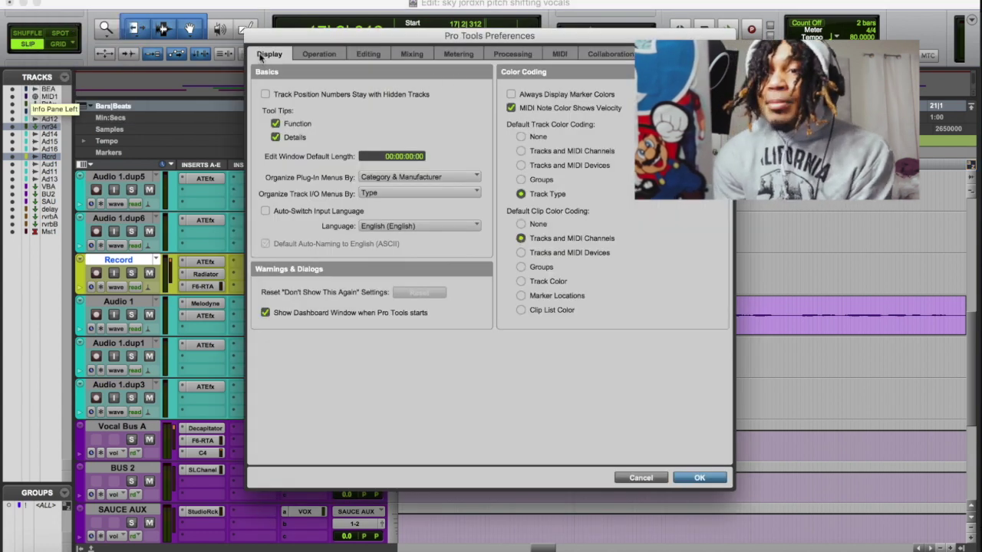
pyautogui.click(521, 281)
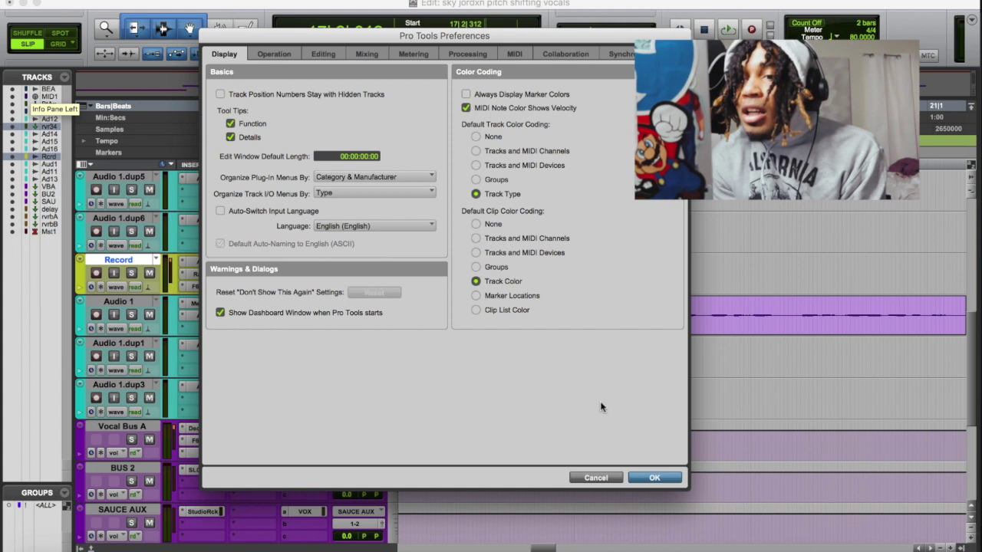
pyautogui.click(652, 478)
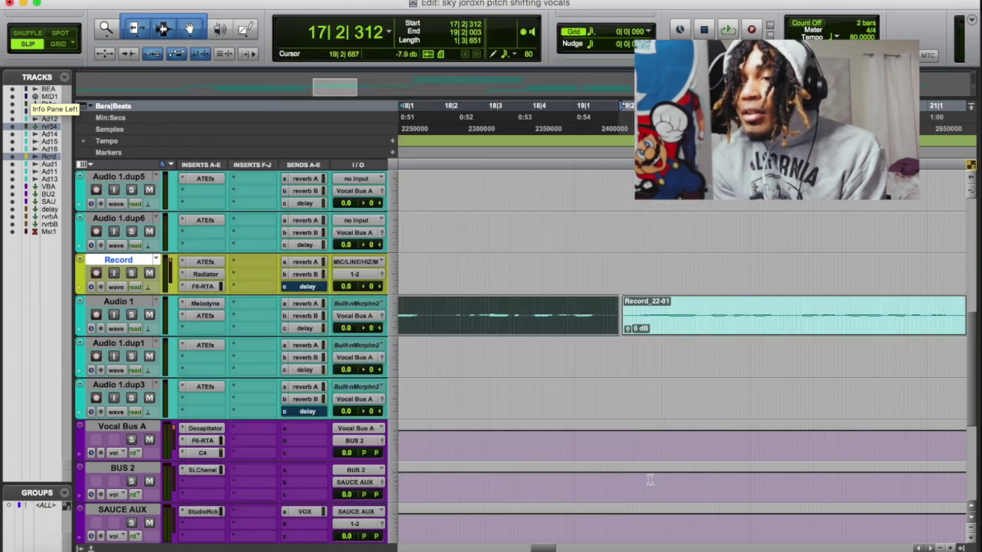
# Select the BEAT track at the top of the session and color it green with the color palette
pyautogui.click(675, 359)
pyautogui.press('super+bracketleft')
pyautogui.press('super+bracketleft')
pyautogui.press('super+bracketleft')
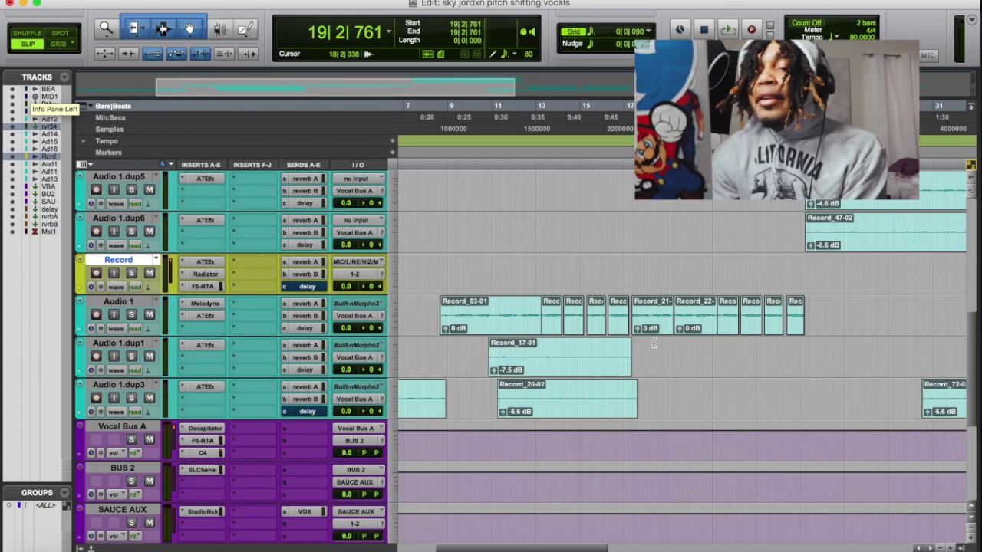
pyautogui.scroll(10, 653, 343)
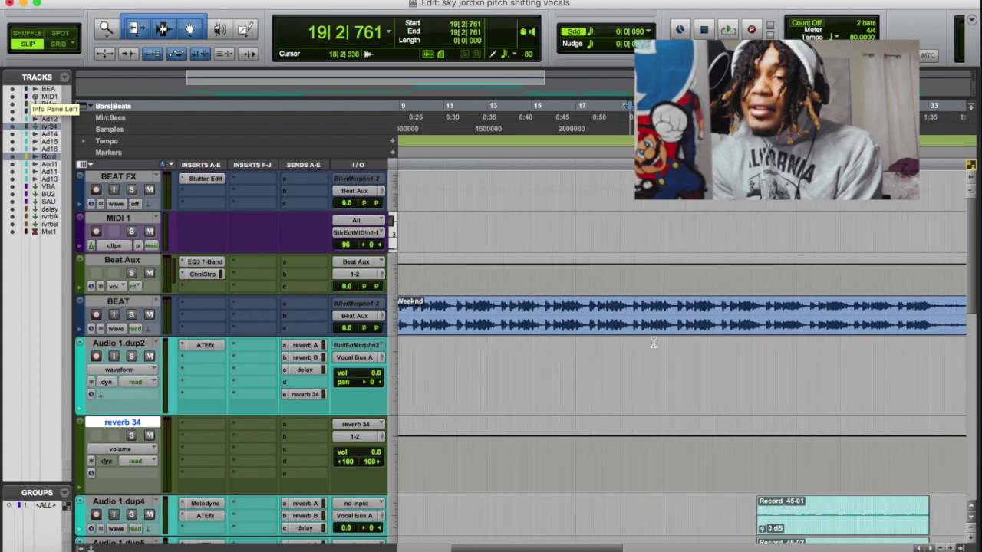
pyautogui.click(119, 301)
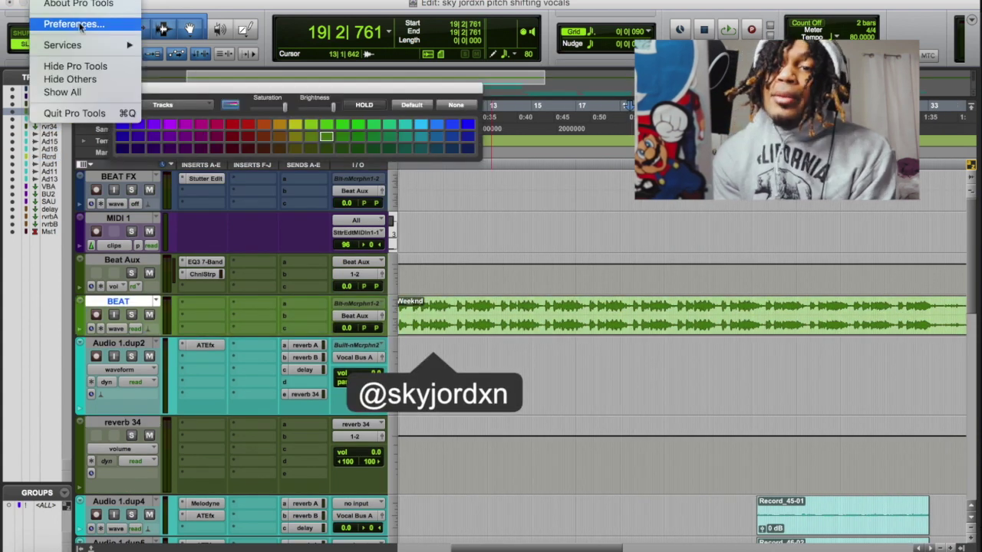
# Check the plug-in menu organization choices in the display preferences, keeping Category and Manufacturer
pyautogui.click(80, 26)
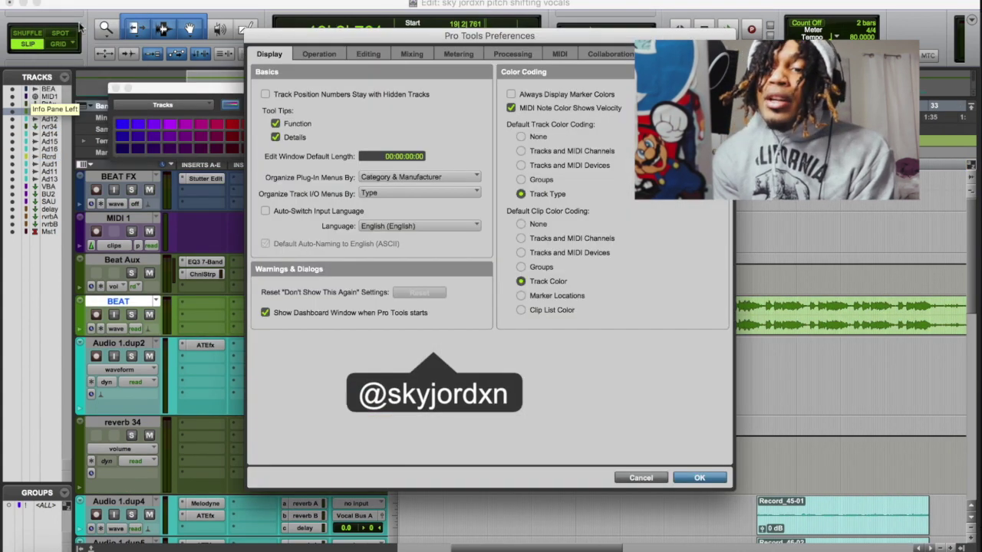
pyautogui.click(384, 177)
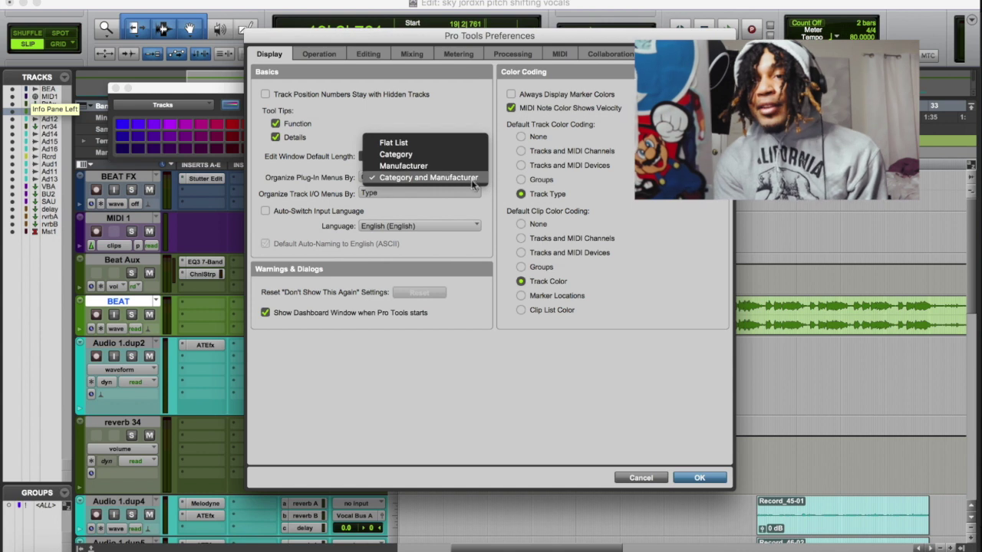
pyautogui.click(701, 481)
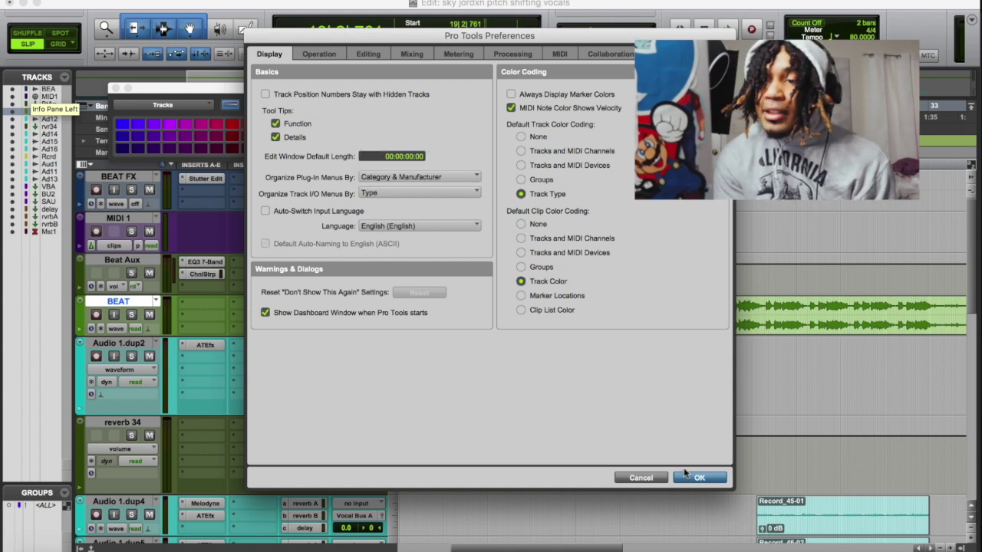
pyautogui.click(698, 478)
# Browse the multichannel plug-ins available for the BEAT track's first insert by category and manufacturer, including SoundToys and Universal Audio
pyautogui.click(206, 304)
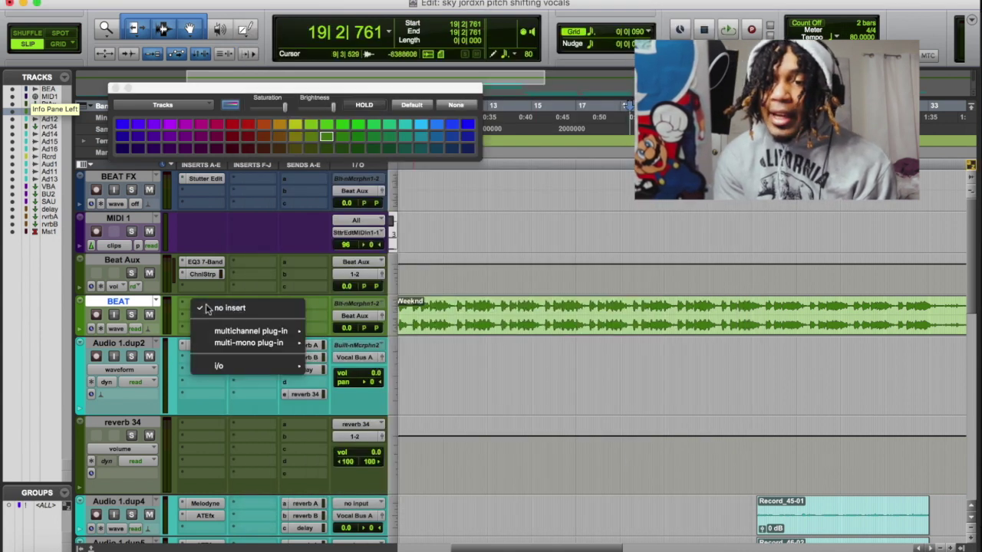
pyautogui.moveTo(234, 332)
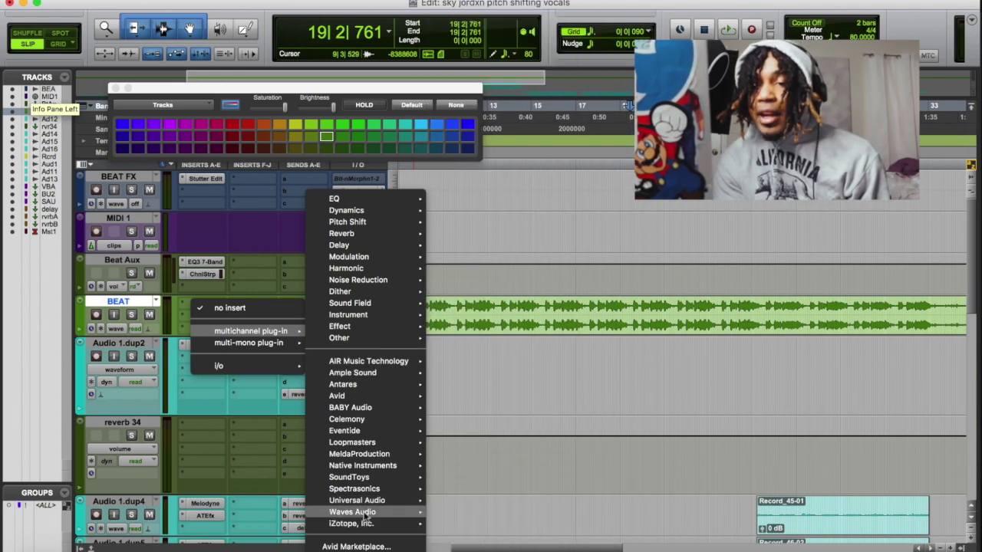
pyautogui.moveTo(365, 511)
pyautogui.moveTo(413, 384)
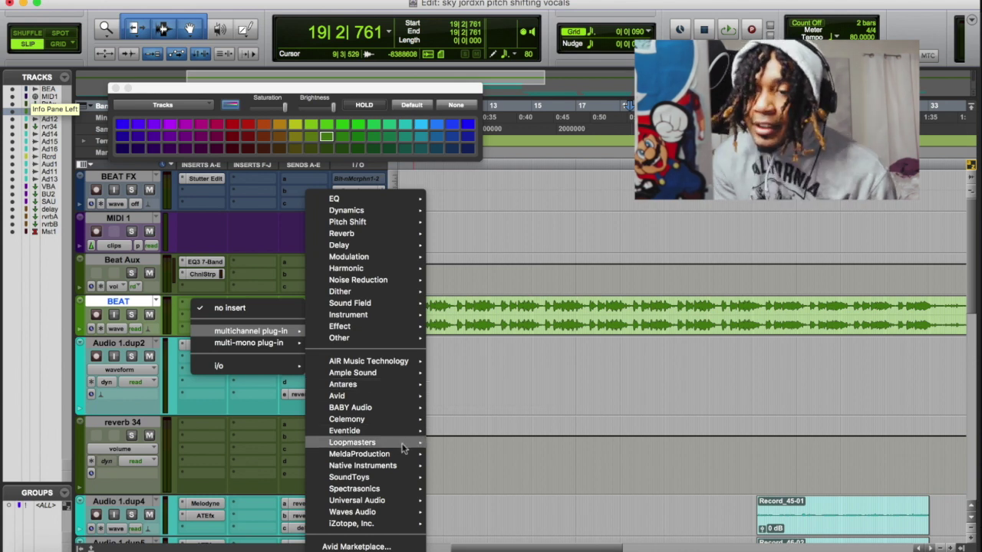
pyautogui.moveTo(403, 448)
pyautogui.moveTo(400, 468)
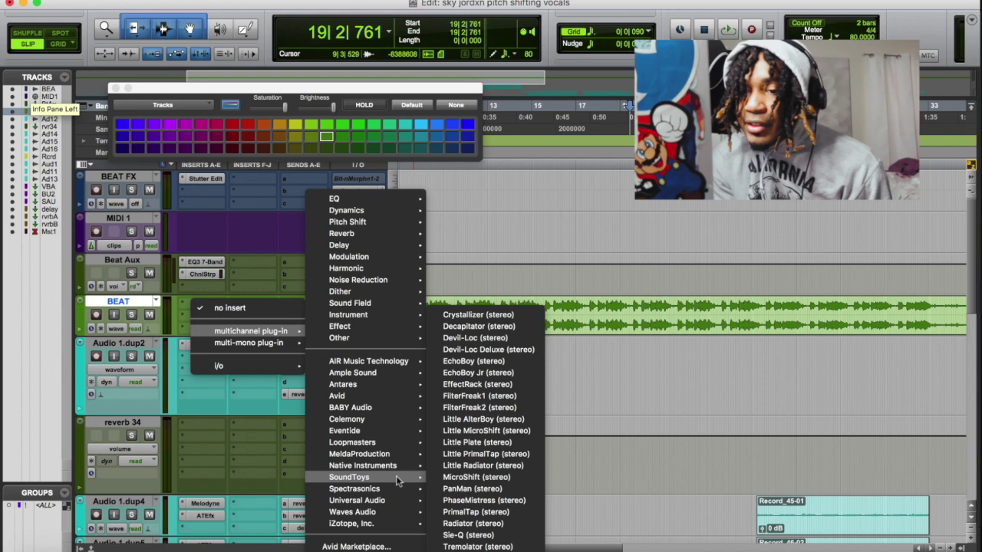
pyautogui.moveTo(392, 497)
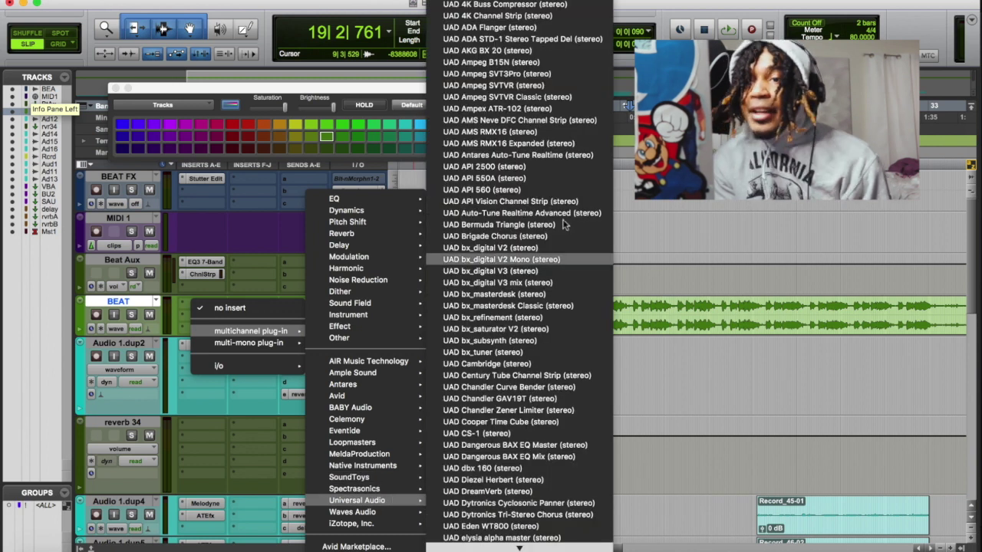
pyautogui.scroll(-3, 564, 224)
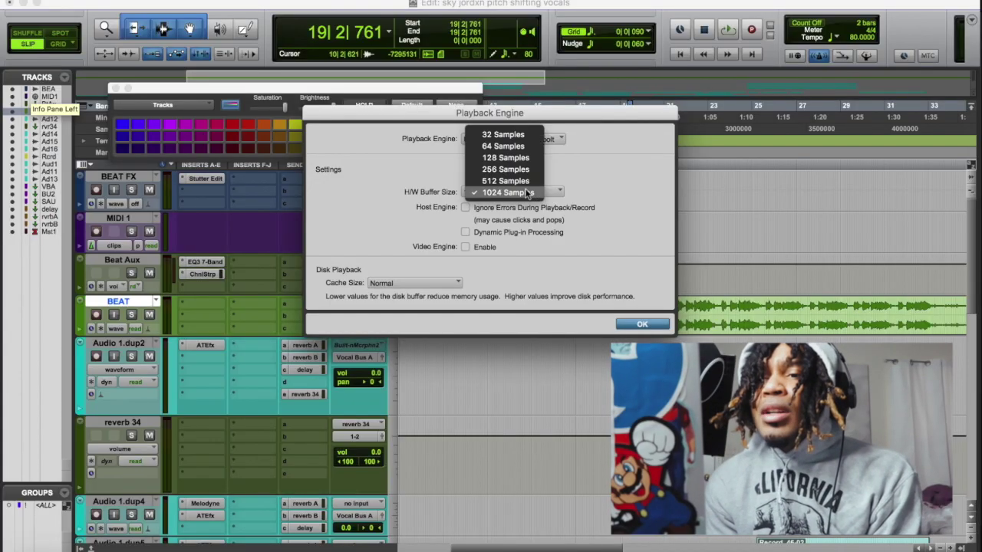
# Examine the playback engine's hardware buffer sizes and device choices, keeping 1024 Samples and Universal Audio Thunderbolt
pyautogui.click(508, 193)
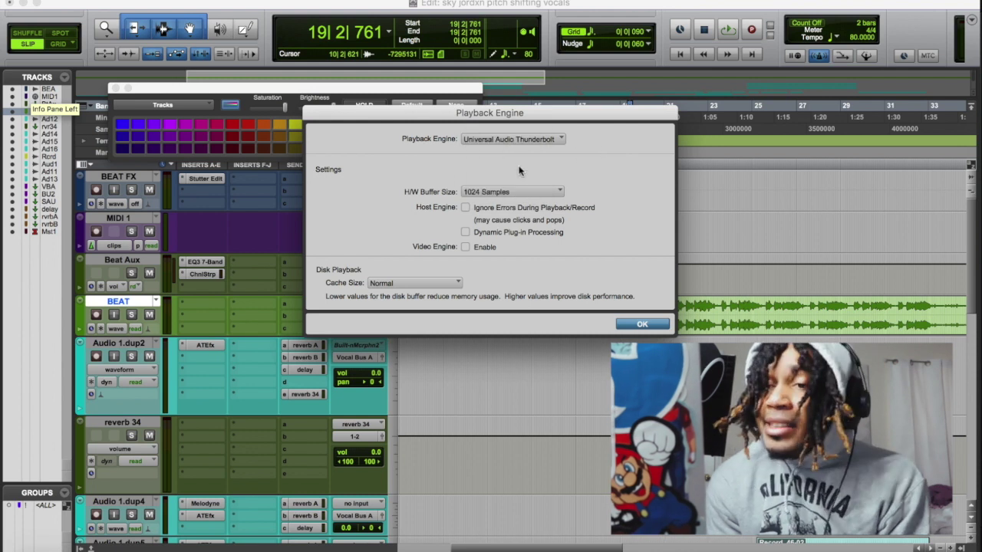
pyautogui.click(511, 193)
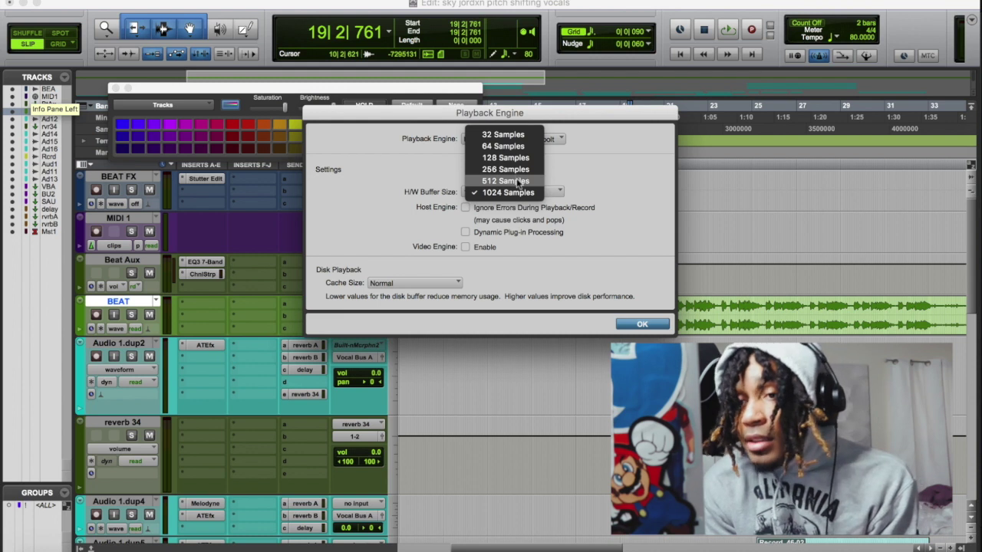
pyautogui.click(561, 177)
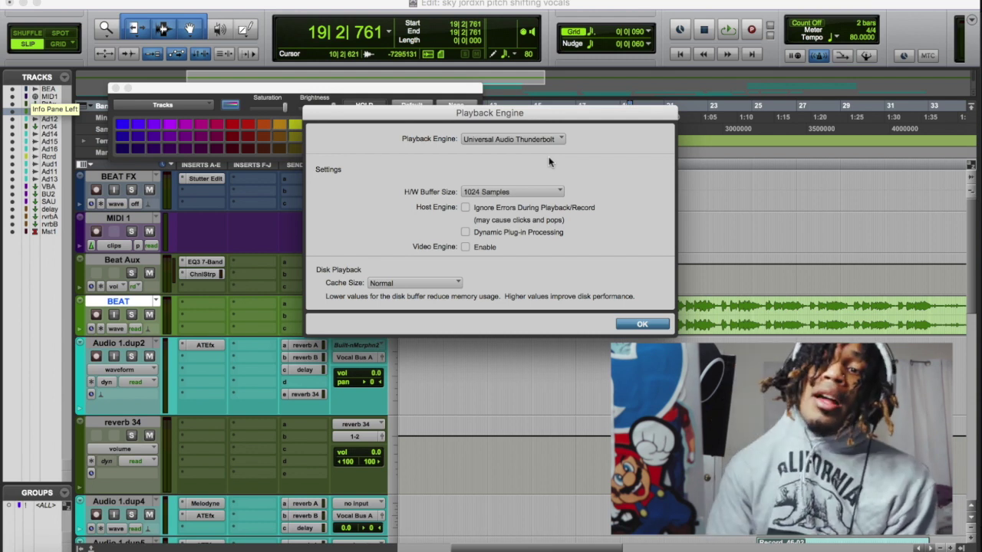
pyautogui.click(538, 138)
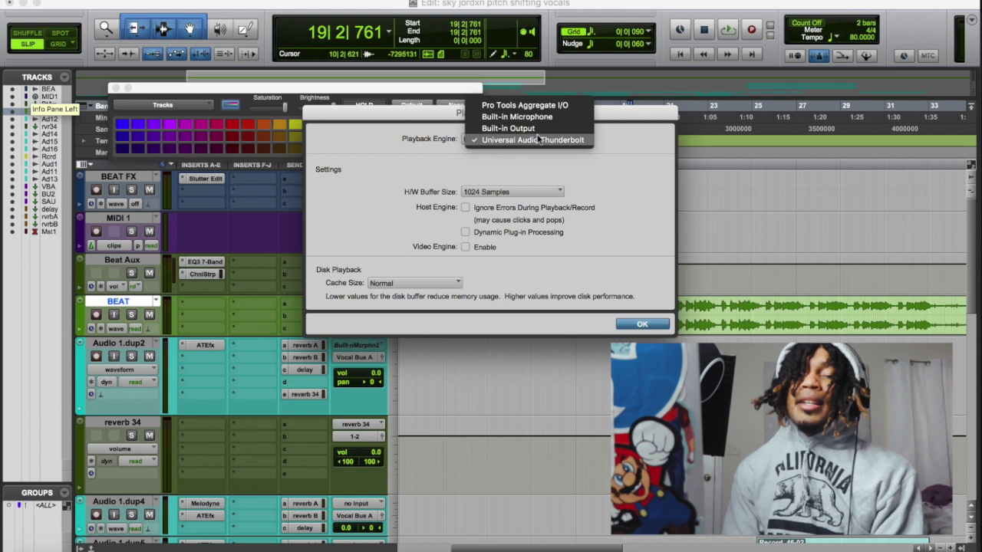
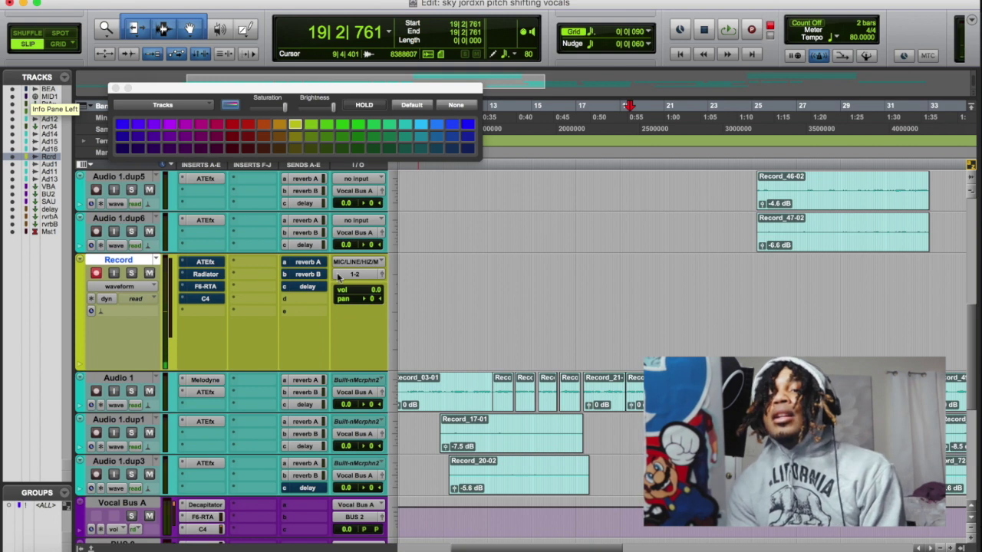
# Look through the interface inputs available to the Record track, keeping MIC/LINE/HIZ / MIC/LINE.L (Mono)
pyautogui.click(347, 264)
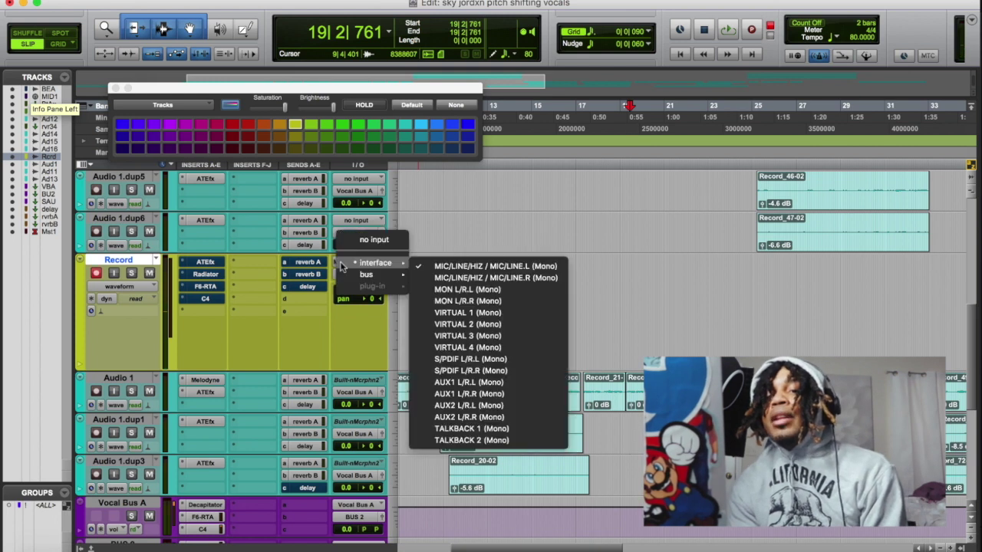
pyautogui.click(574, 234)
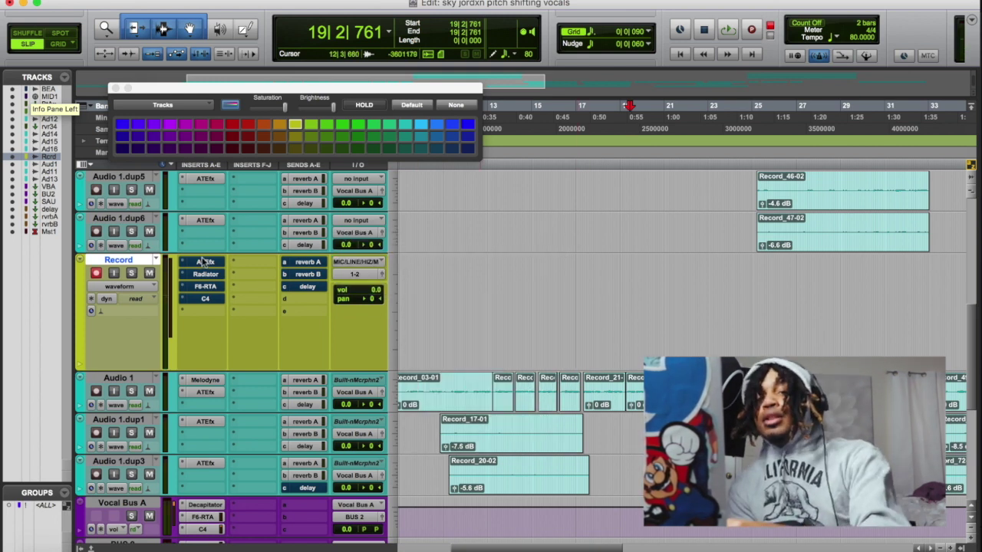
# Take the ATEfx and Radiator inserts on the record-armed Record track out of bypass
pyautogui.click(113, 274)
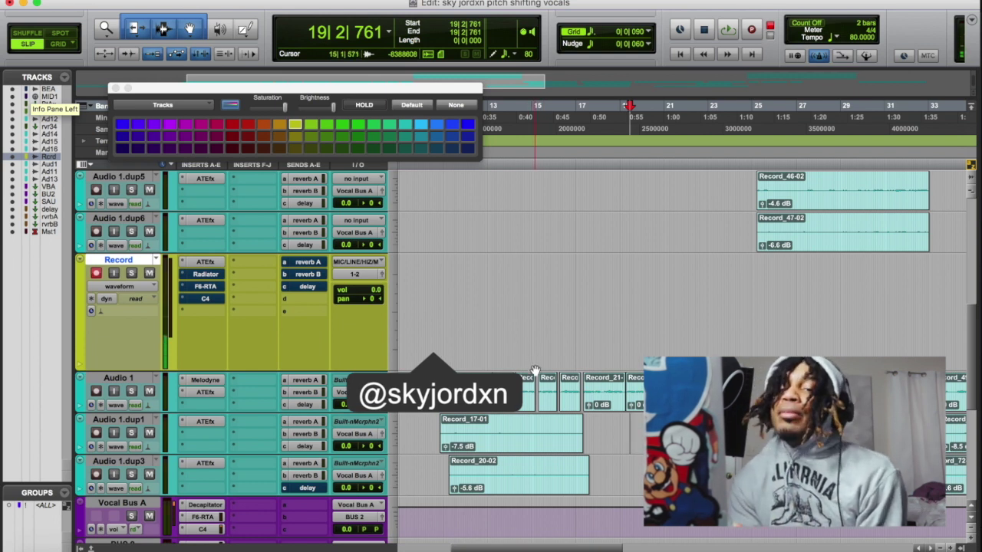
pyautogui.keyDown('super'); pyautogui.click(204, 277); pyautogui.keyUp('super')
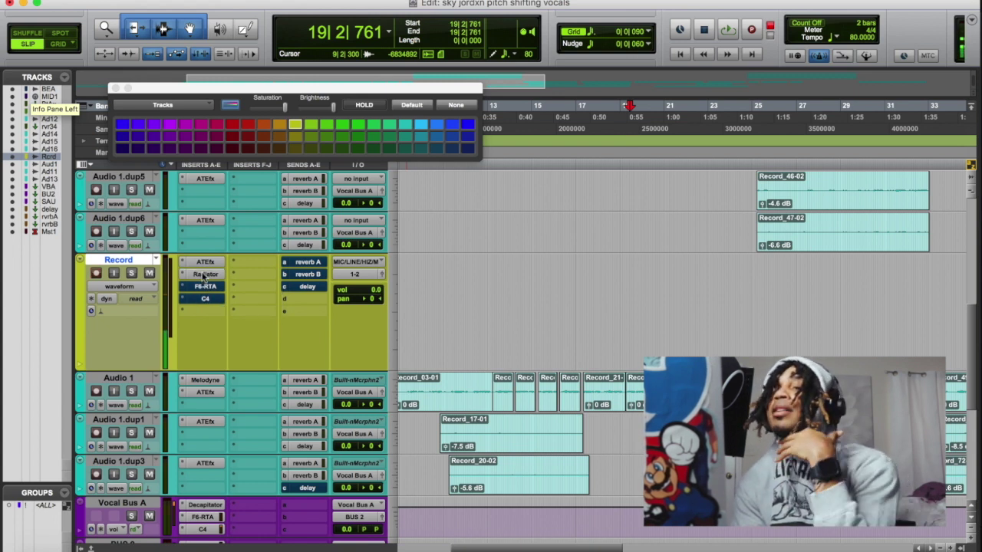
# Unmute the reverb A and reverb B sends on the Record track, leaving the delay send muted
pyautogui.keyDown('super'); pyautogui.click(310, 263); pyautogui.keyUp('super')
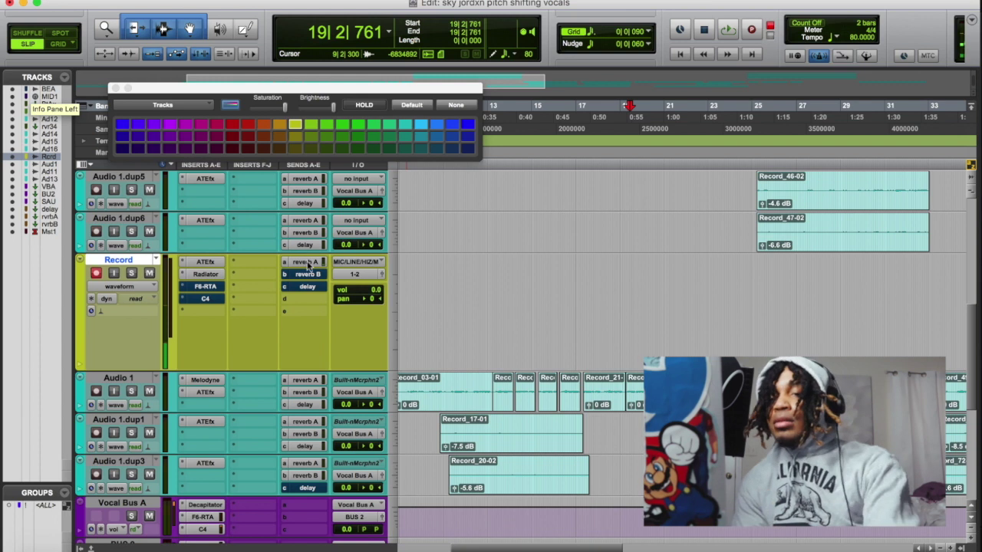
pyautogui.click(309, 275)
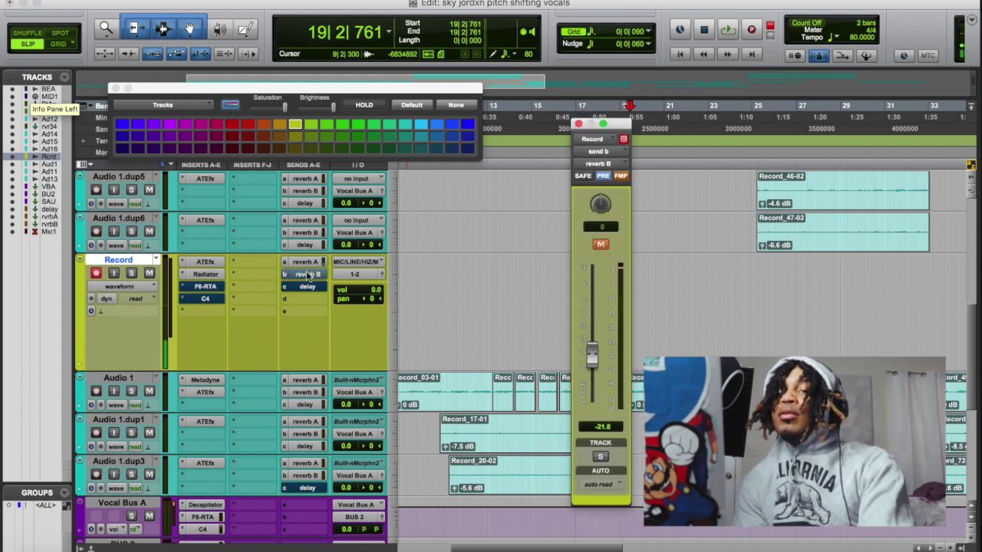
pyautogui.click(310, 274)
pyautogui.click(309, 275)
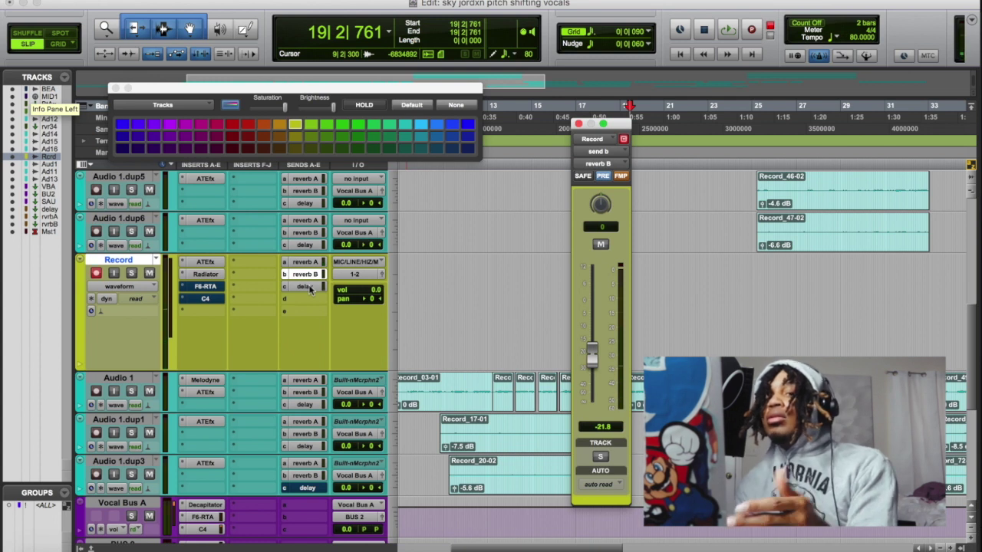
pyautogui.click(309, 287)
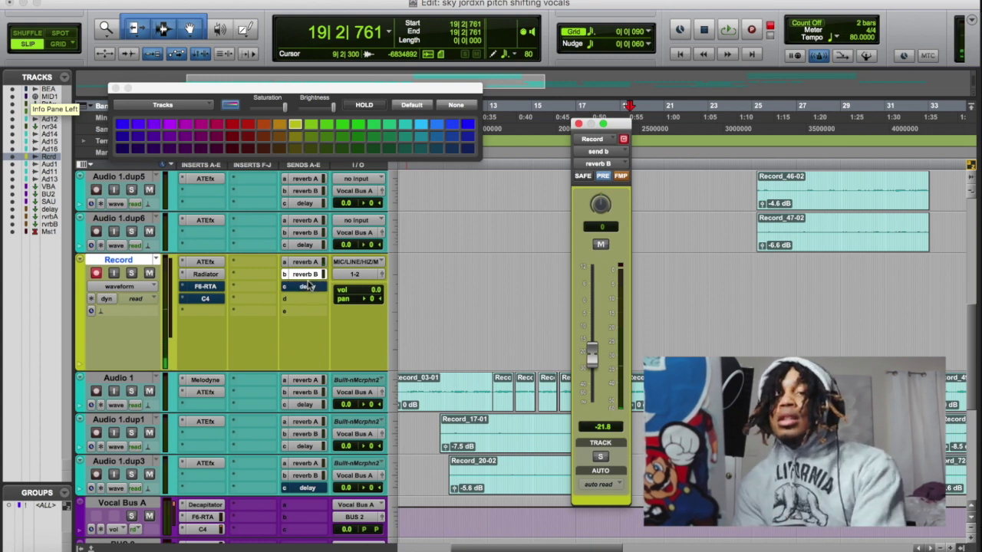
# Take the F6-RTA and C4 inserts on the Record track out of bypass
pyautogui.click(203, 287)
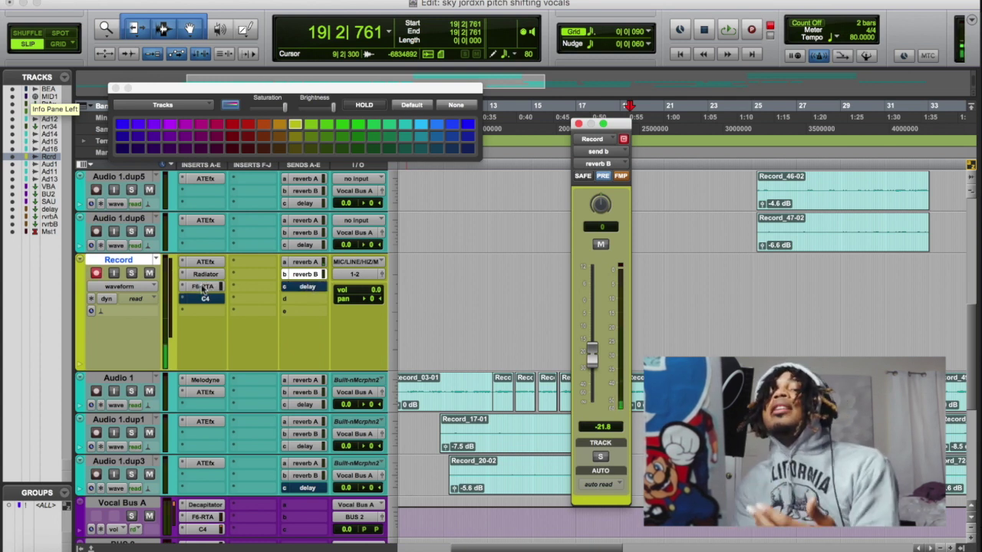
pyautogui.click(206, 298)
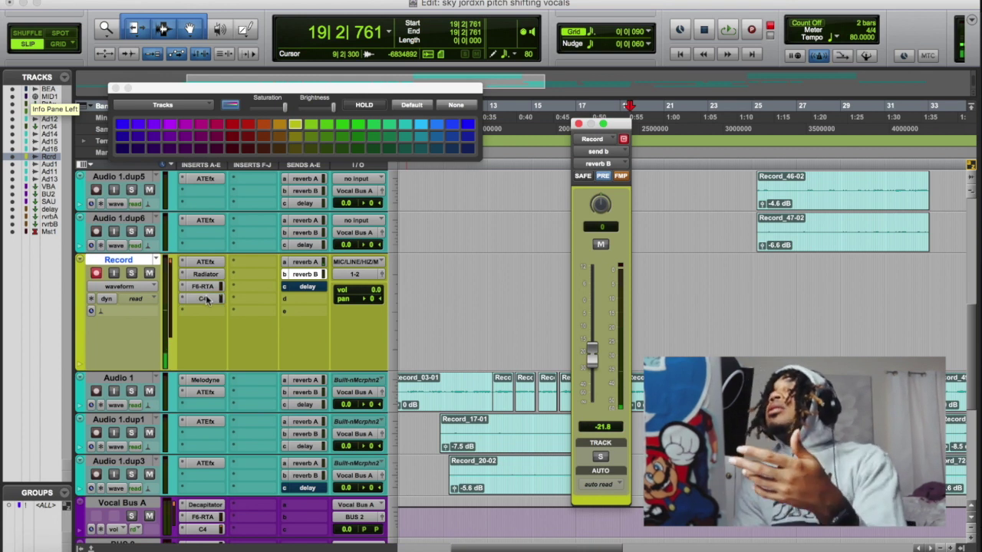